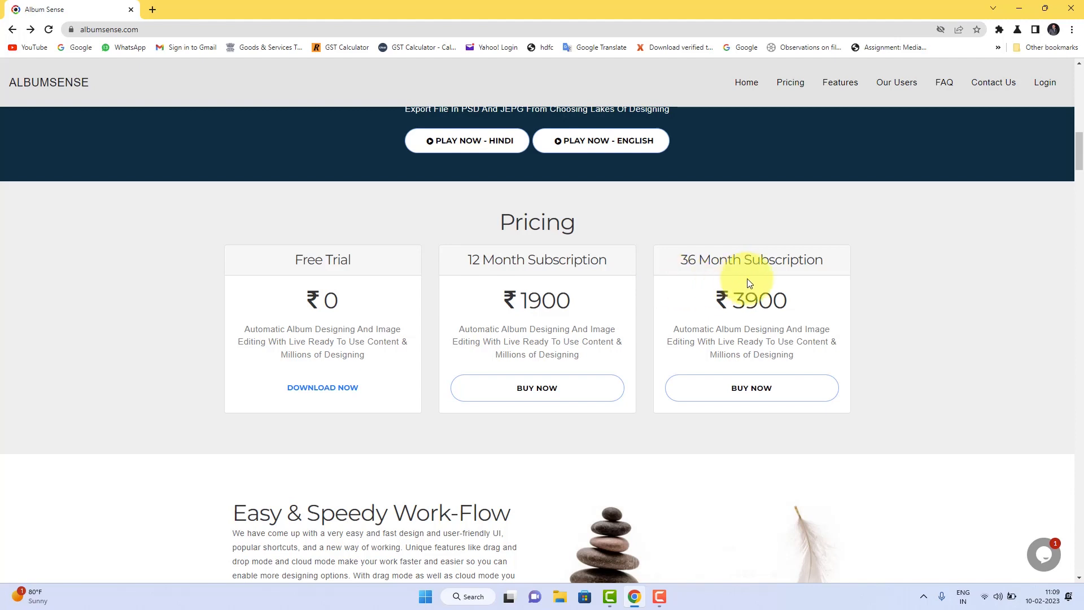
scroll(749, 285, "up", 15)
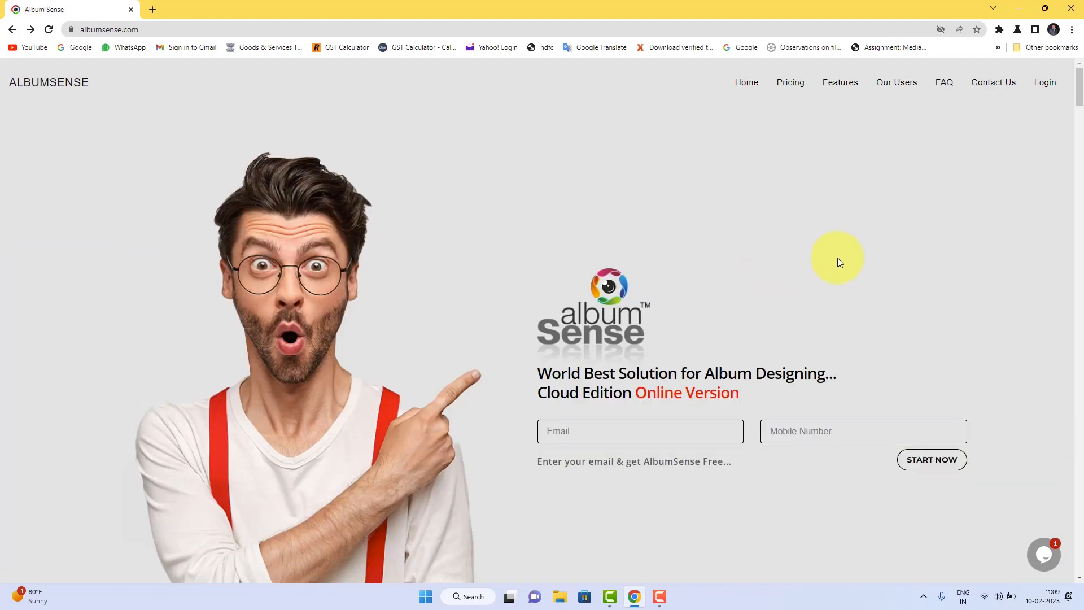
left_click(1048, 88)
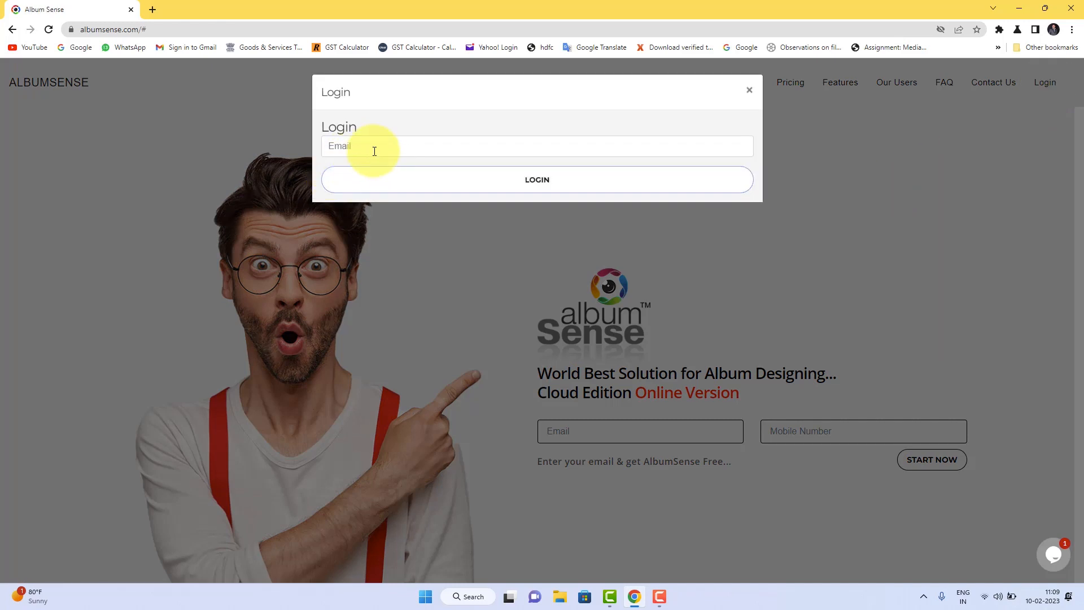
left_click(377, 146)
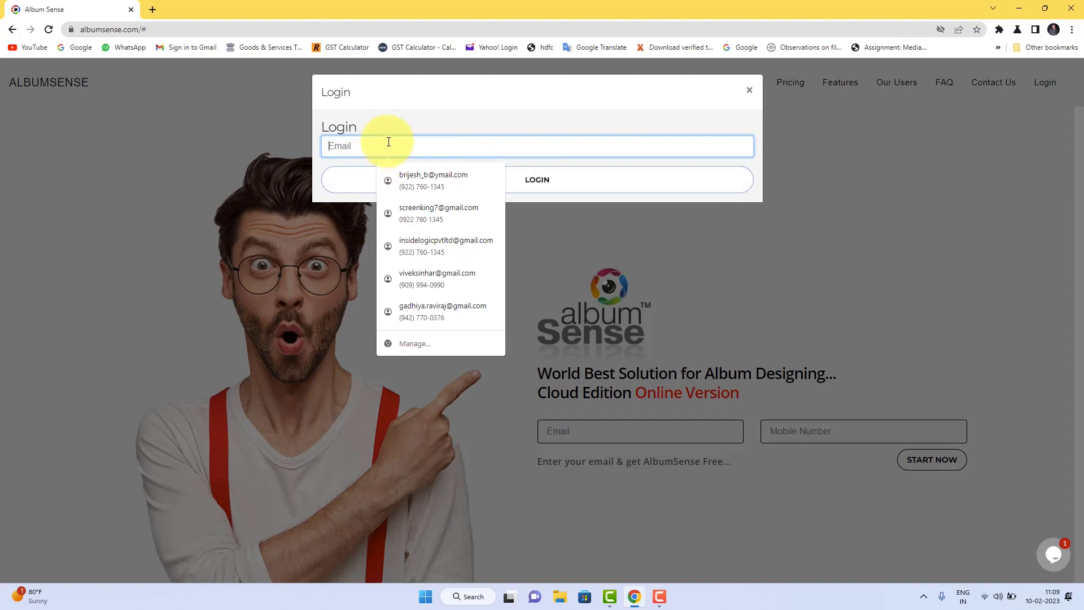
left_click(750, 90)
left_click(610, 439)
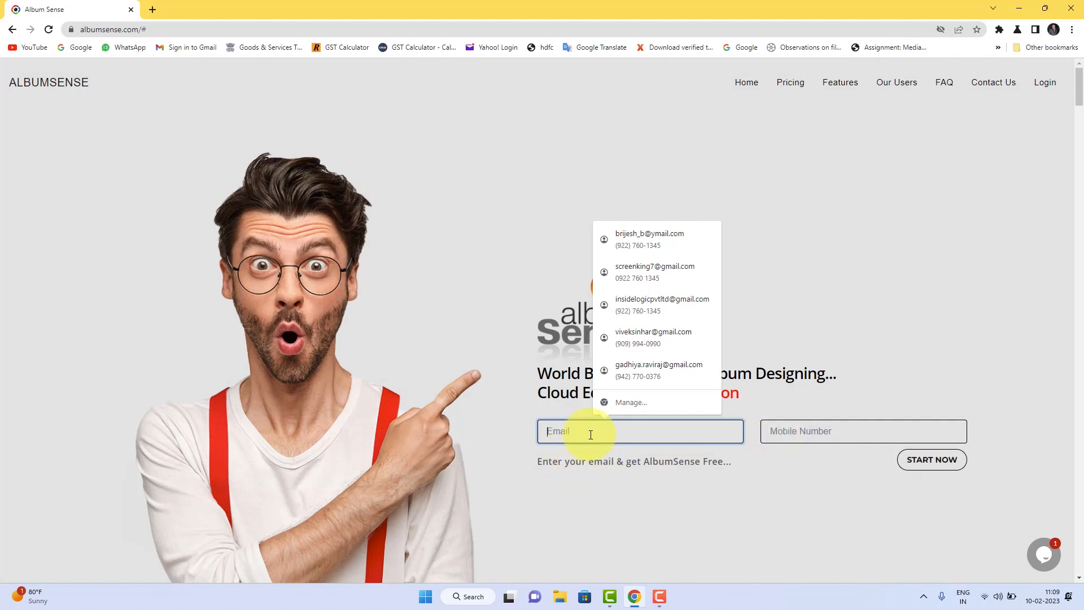
Log in to the AlbumSense member panel with the account's e-mail address
left_click(1052, 85)
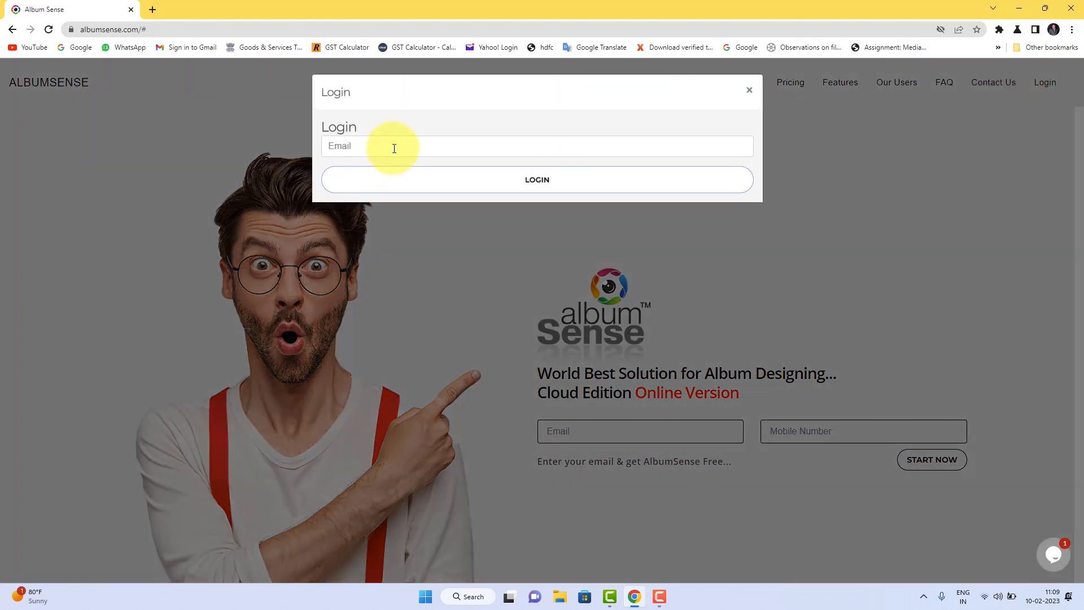
left_click(581, 145)
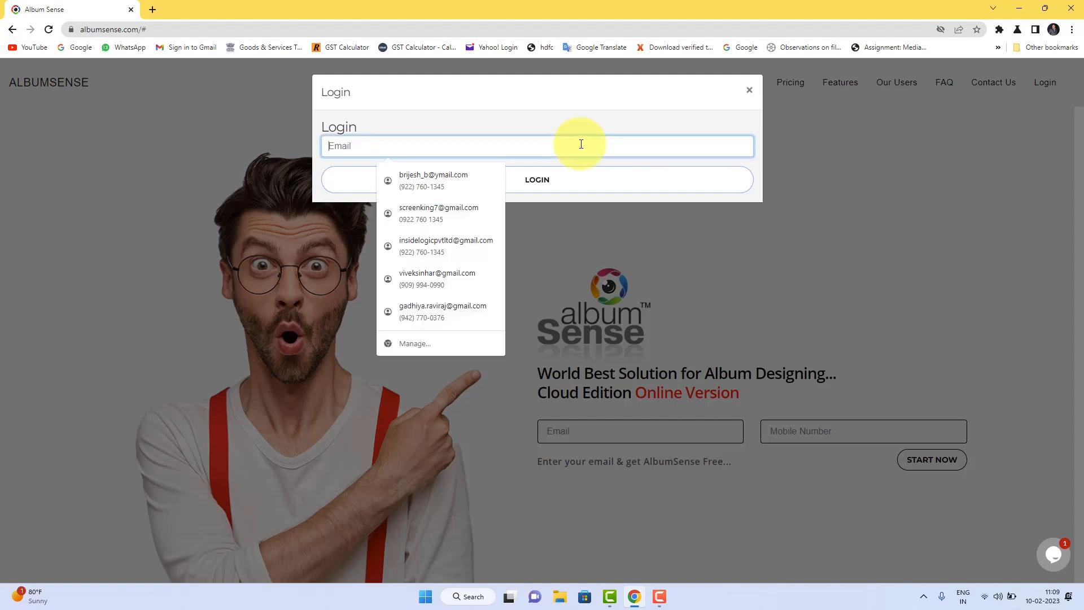
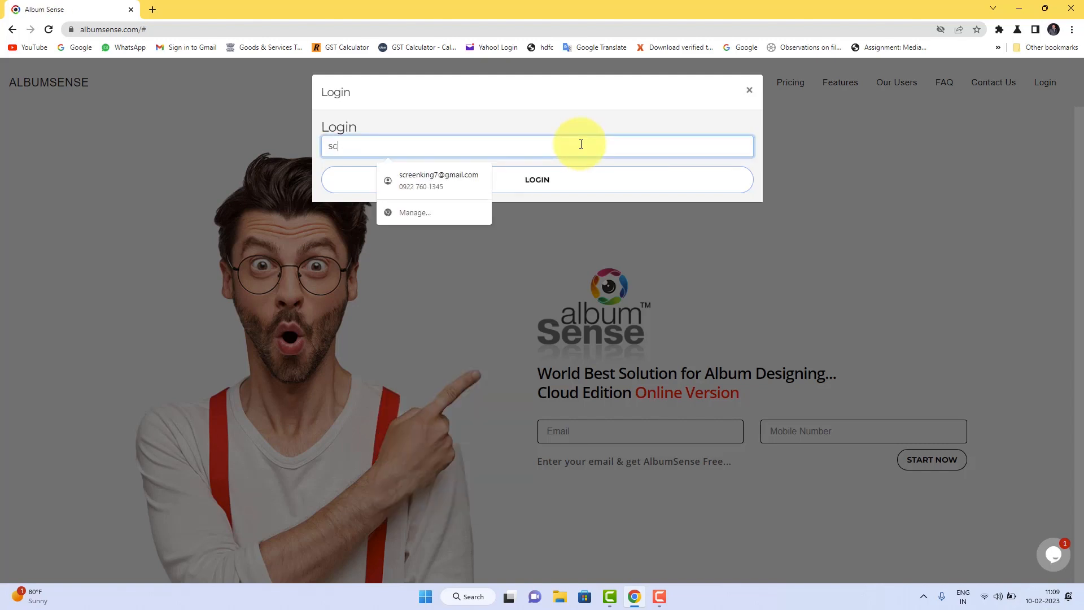
left_click(598, 117)
left_click(550, 187)
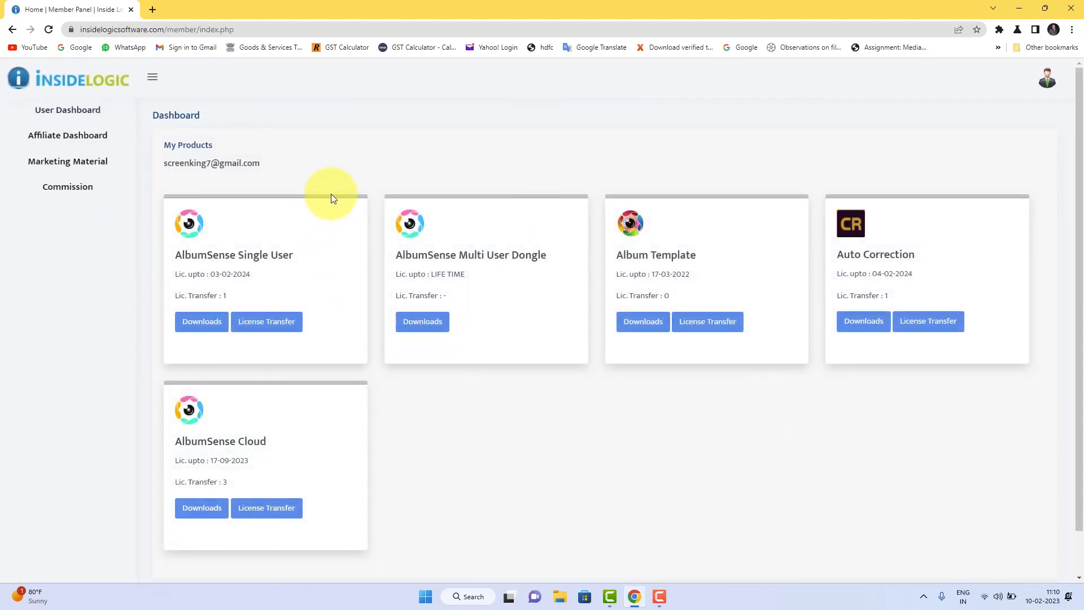
Download the AlbumSense Setup from the downloads of the AlbumSense Cloud product
left_click_drag(269, 165, 159, 165)
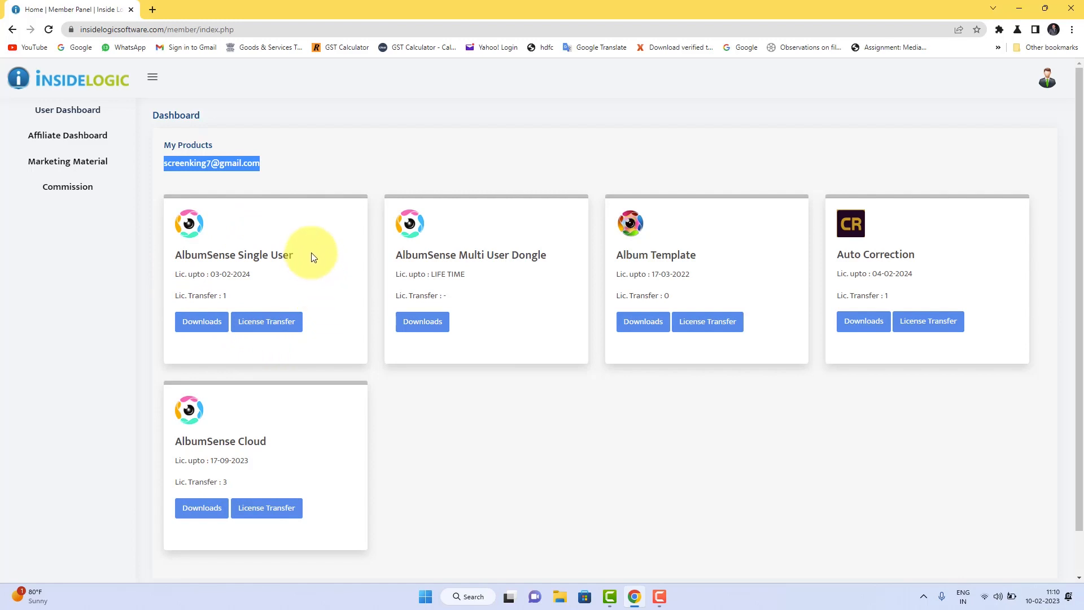
left_click(281, 165)
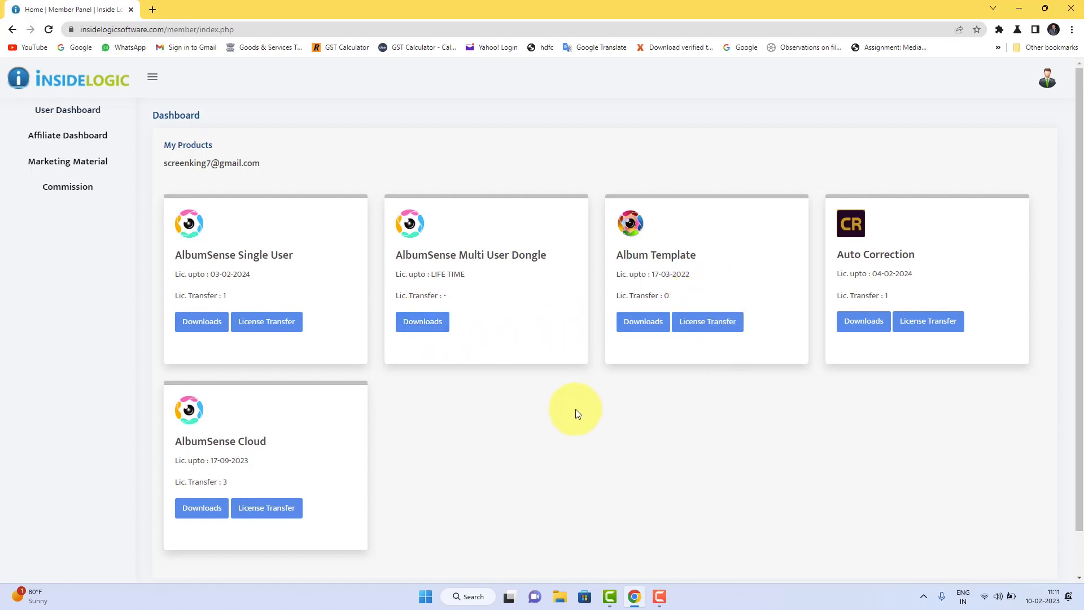
scroll(577, 414, "down", 1)
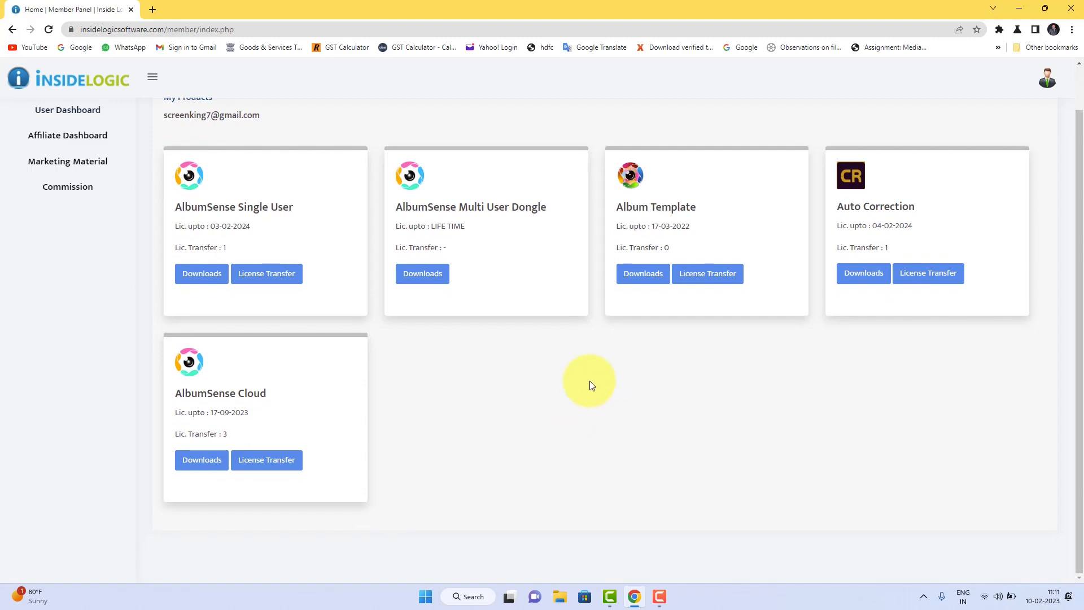
left_click(202, 469)
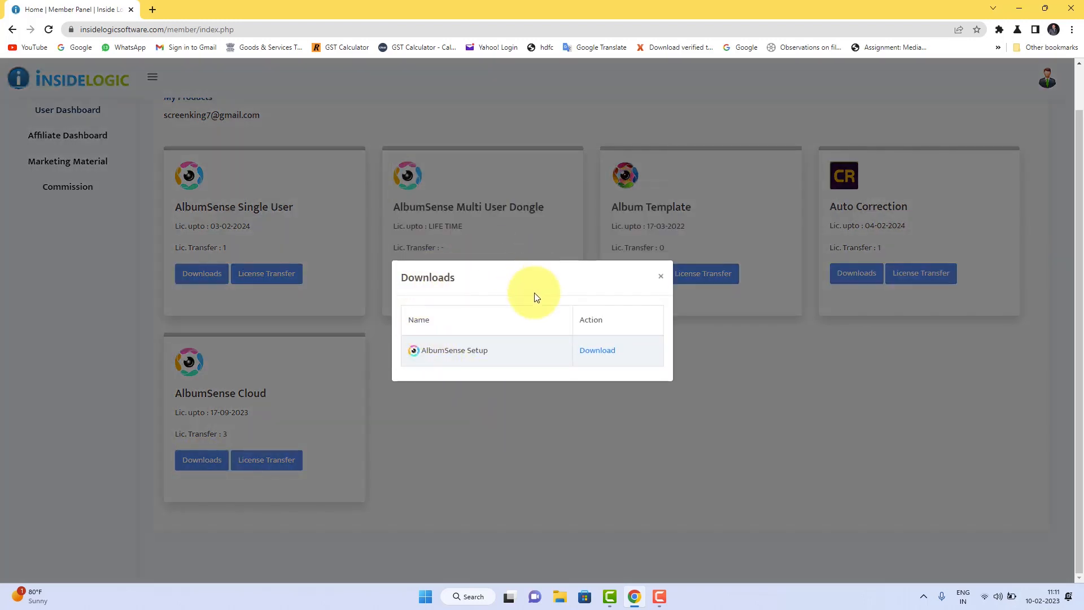
left_click(597, 351)
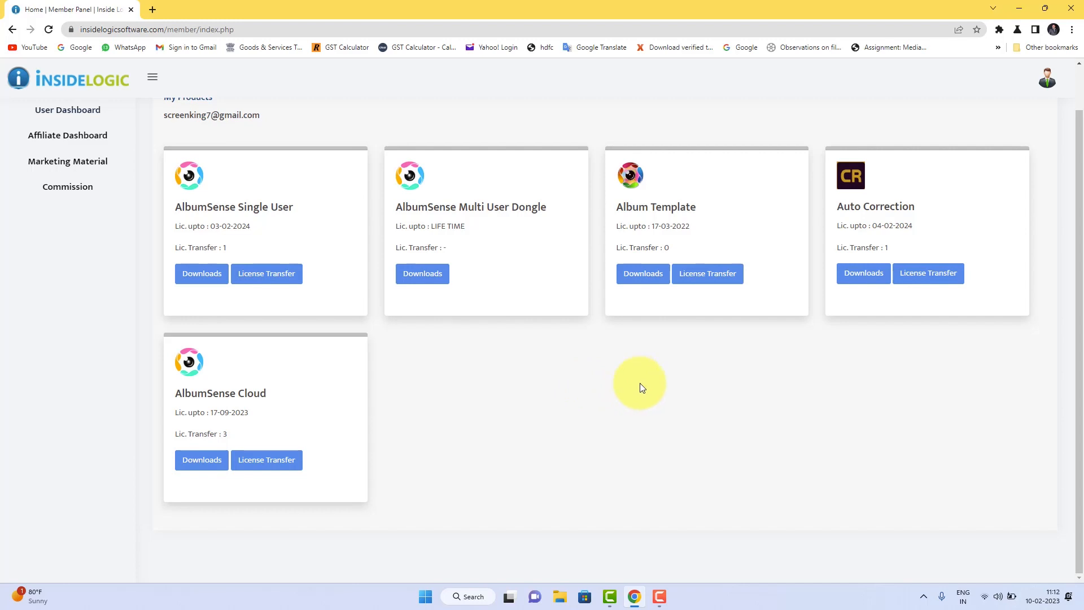
Review the setups, templates and collections offered in the AlbumSense Single User downloads, and close the list
left_click(204, 275)
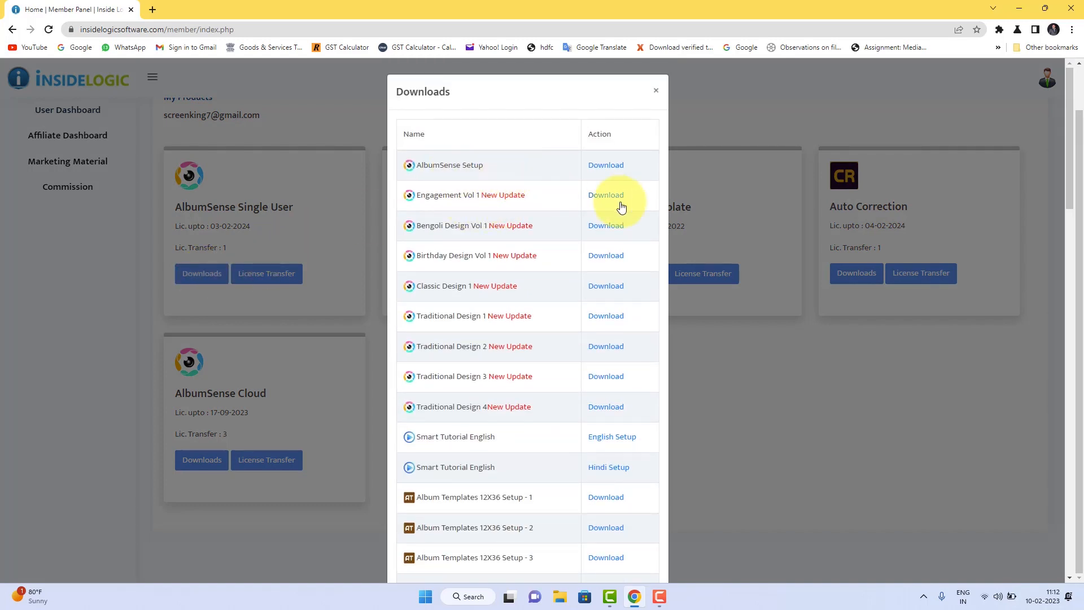
scroll(634, 189, "down", 3)
scroll(632, 192, "down", 6)
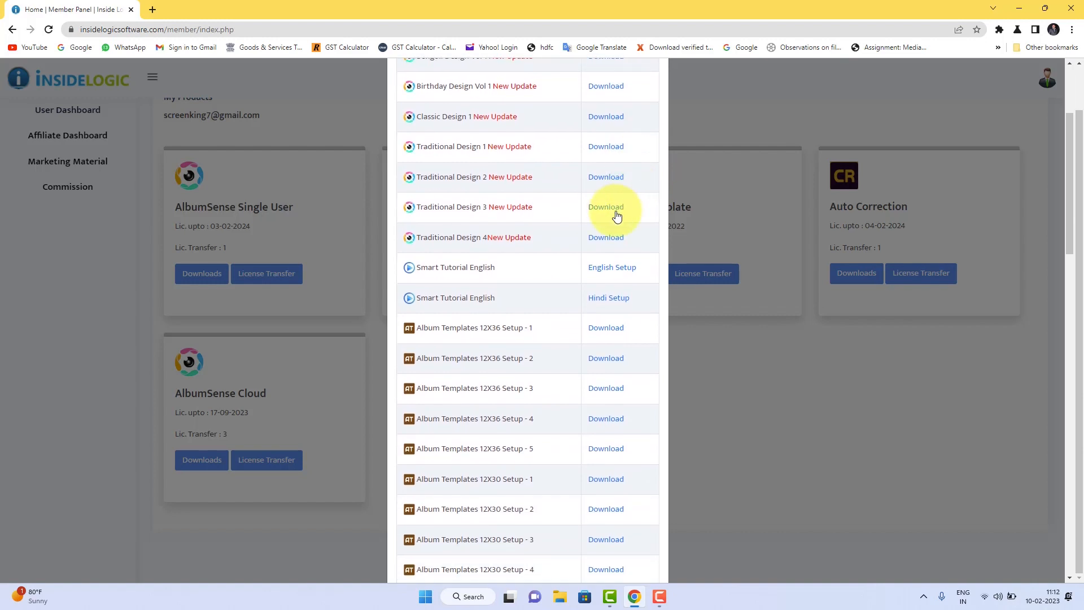
scroll(616, 218, "down", 9)
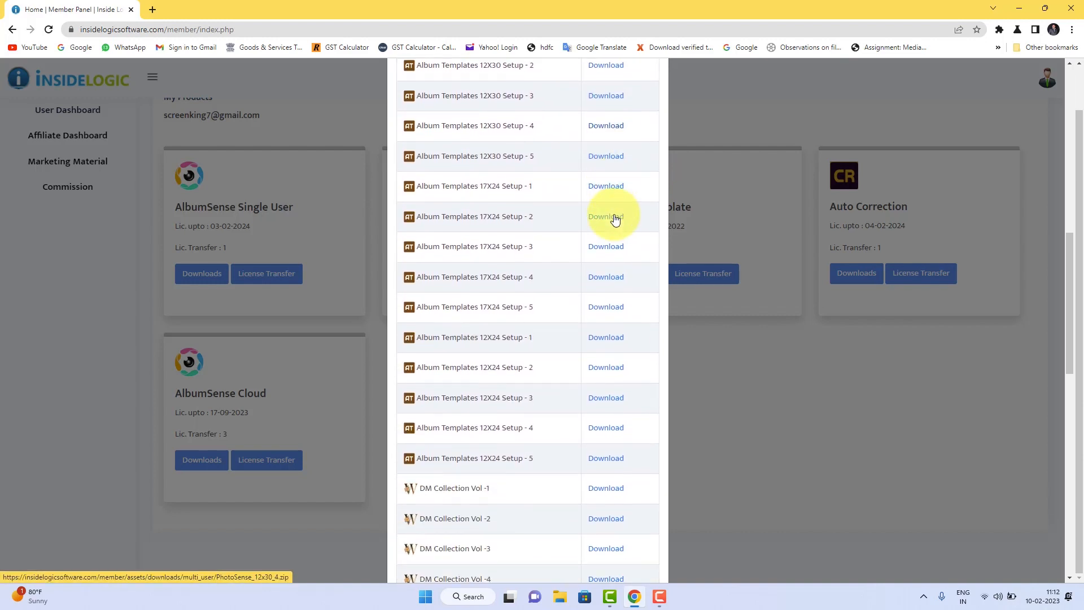
scroll(614, 222, "down", 6)
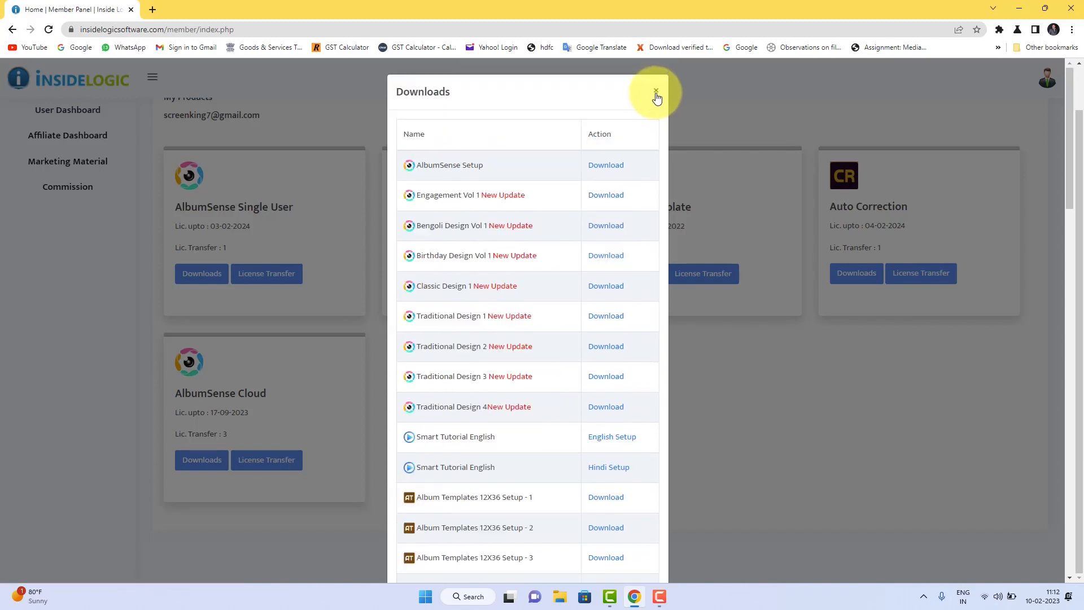
left_click(656, 92)
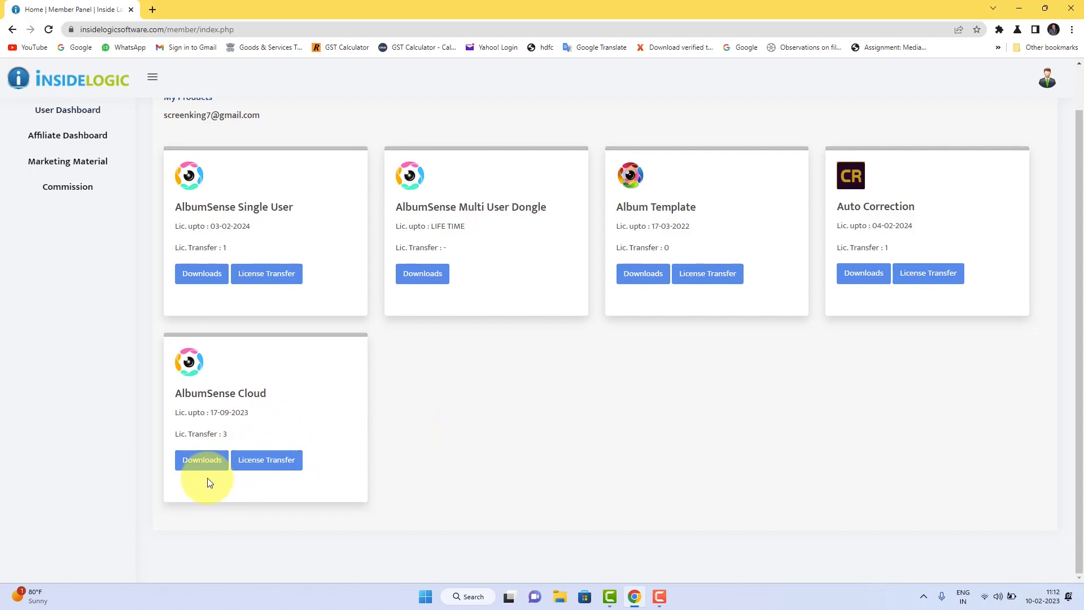
Minimise the browser and open the file location of the Album Sense desktop shortcut
left_click(1020, 9)
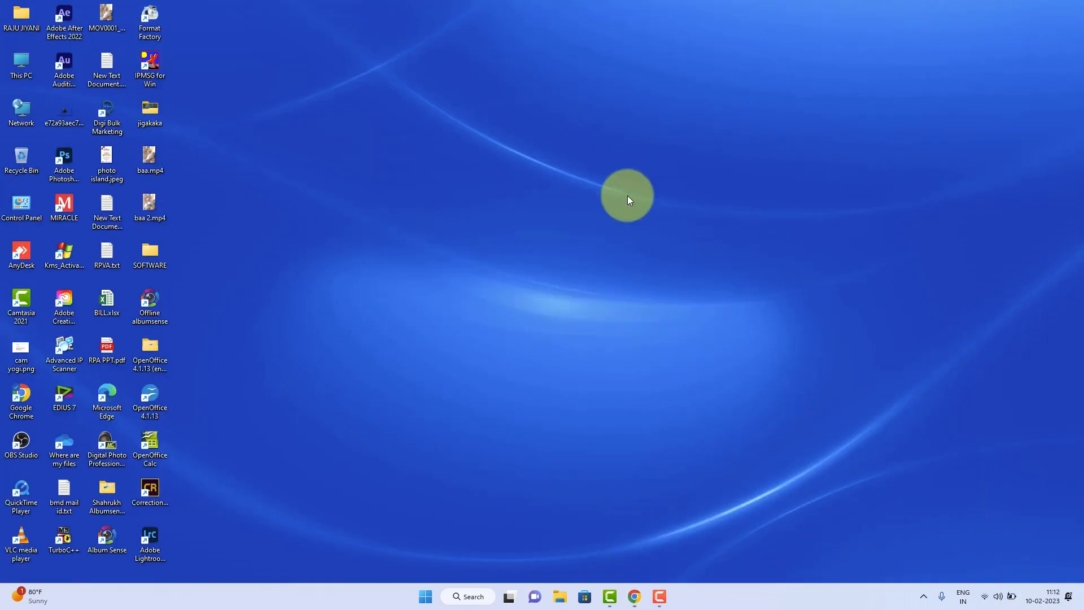
left_click(107, 536)
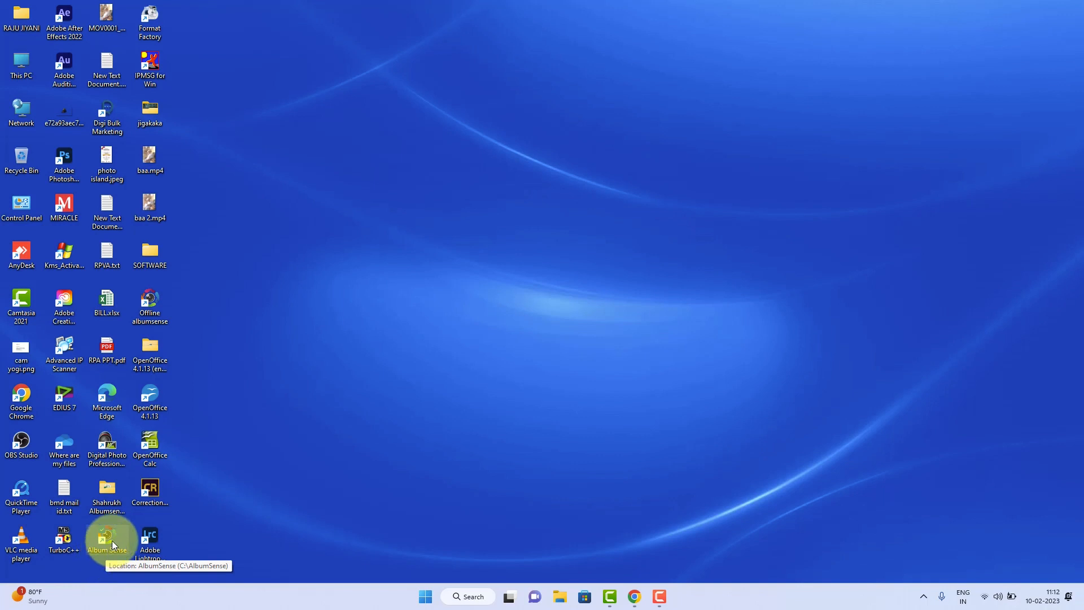
right_click(112, 539)
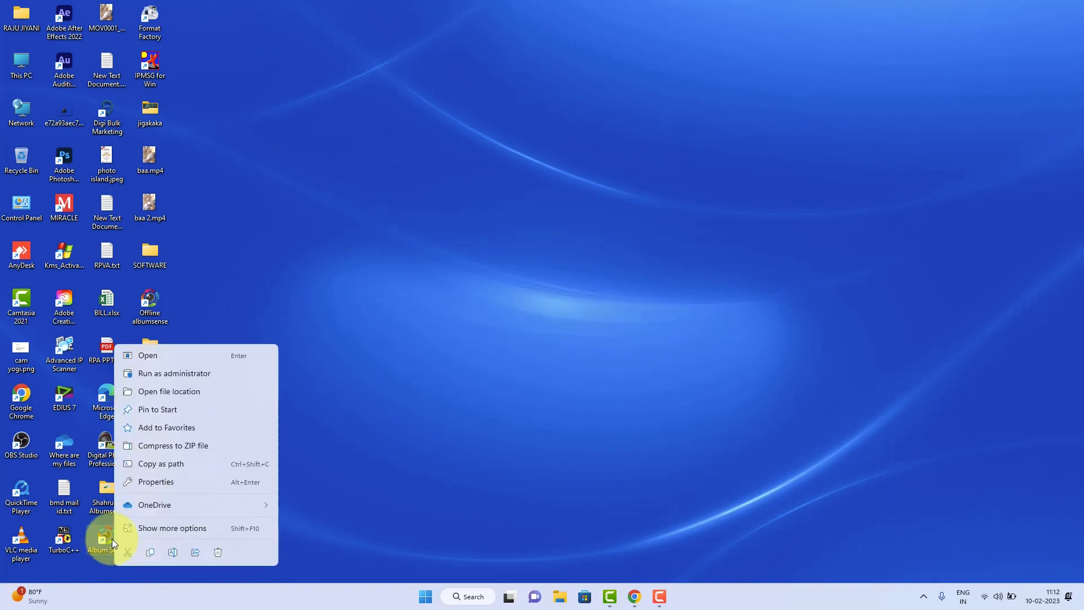
left_click(214, 390)
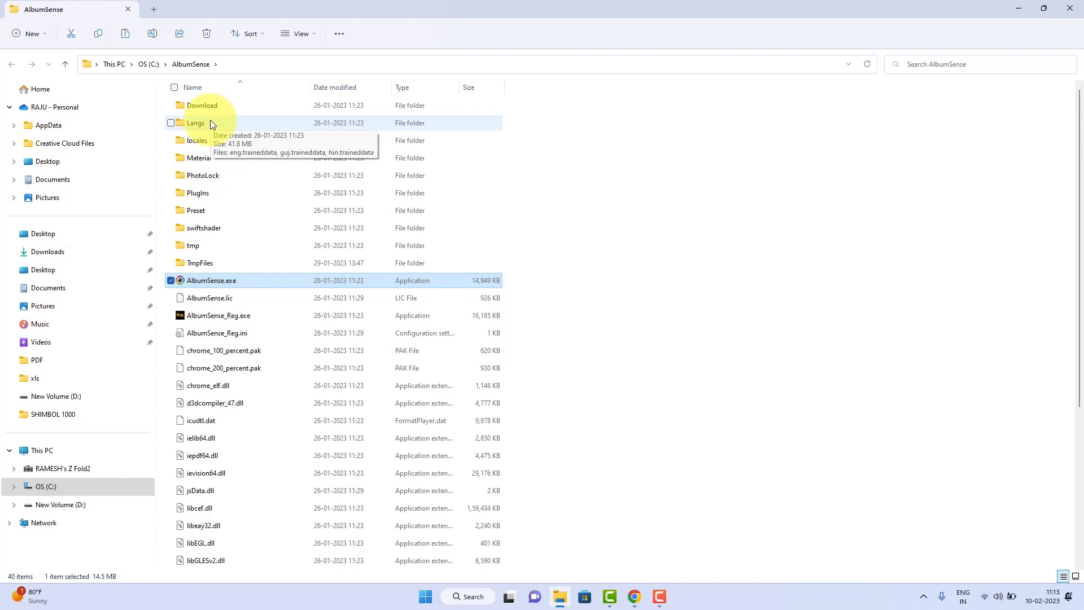
Check the registration form of AlbumSense_Reg.exe in the AlbumSense folder and cancel it without registering
left_click(695, 232)
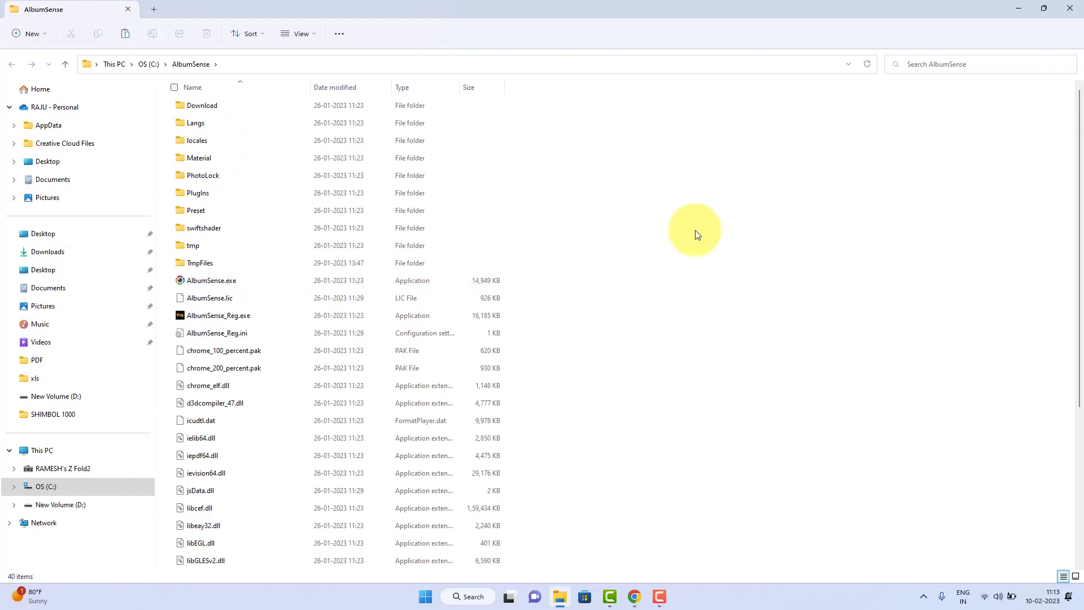
left_click(204, 318)
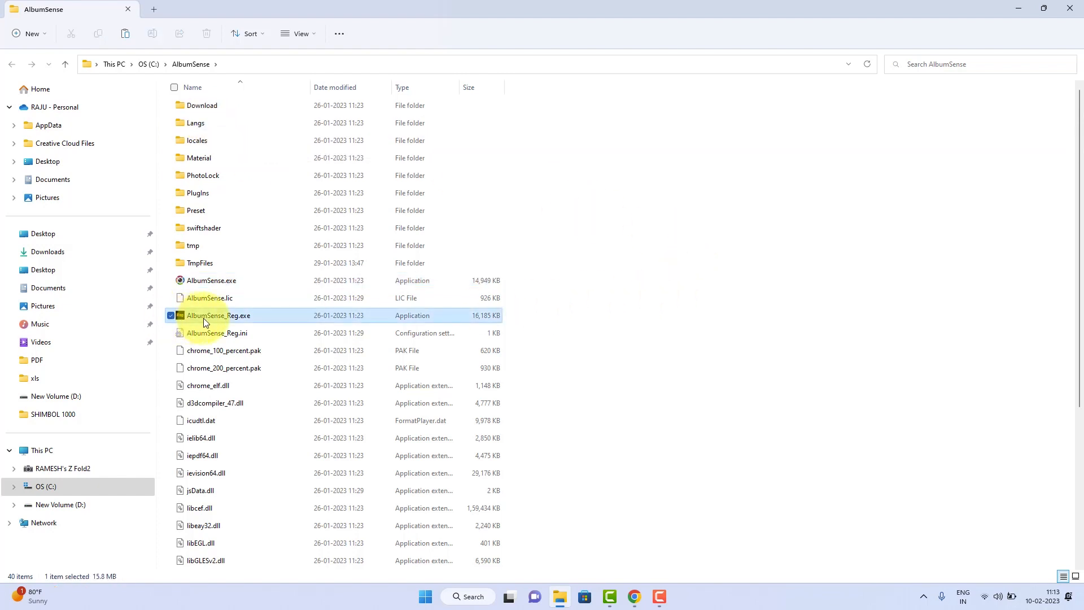
double_click(203, 318)
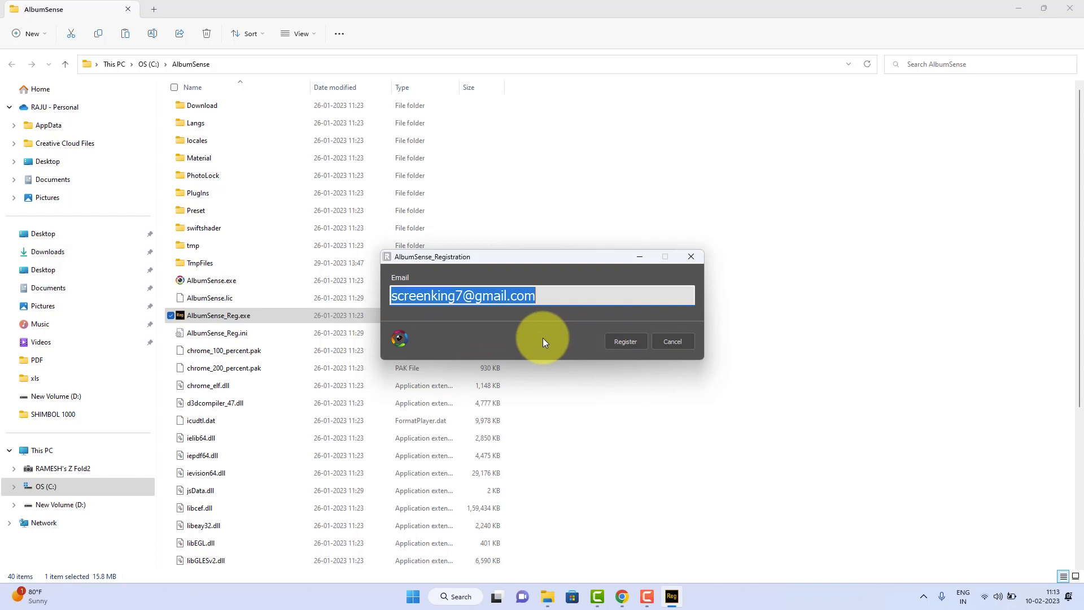
left_click(675, 341)
Launch AlbumSense.exe from the AlbumSense installation folder
left_click(210, 302)
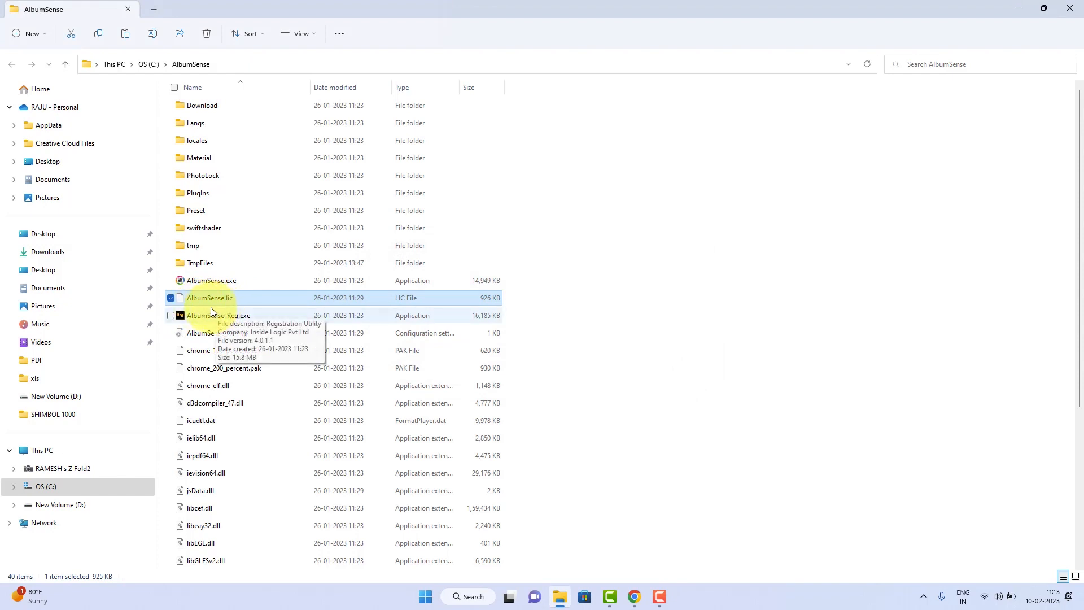
double_click(206, 280)
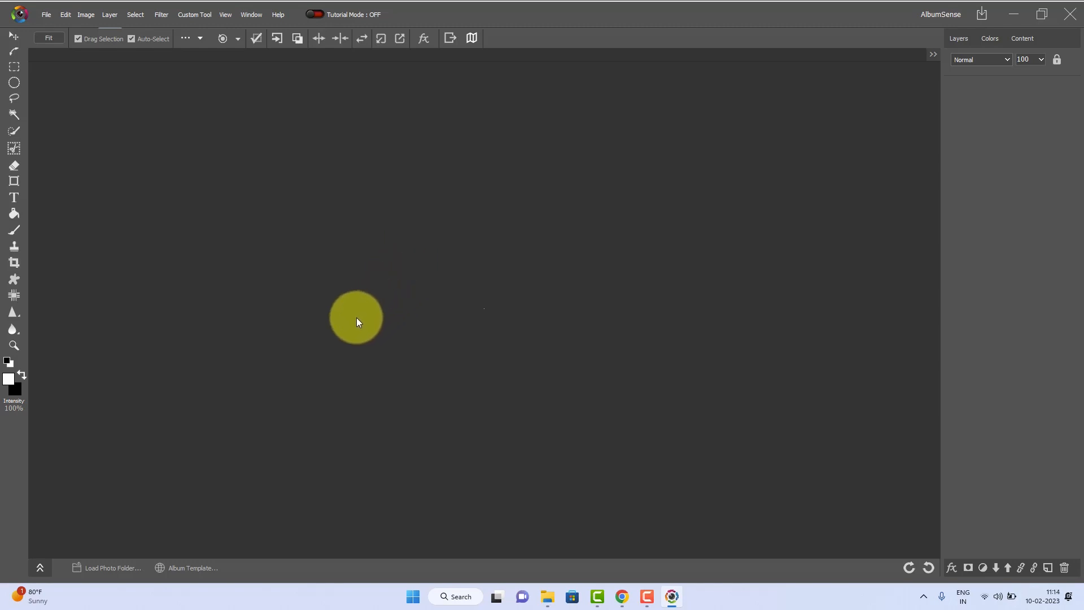
Load the photos from the 000 demo album folder on New Volume (D:) into the photo strip
left_click(95, 569)
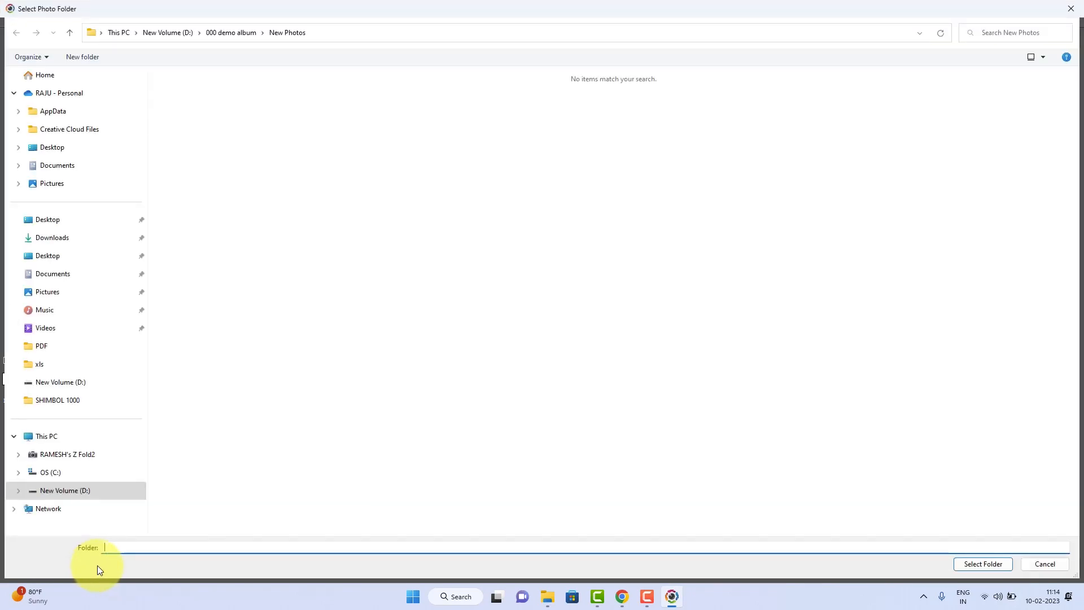
left_click(171, 32)
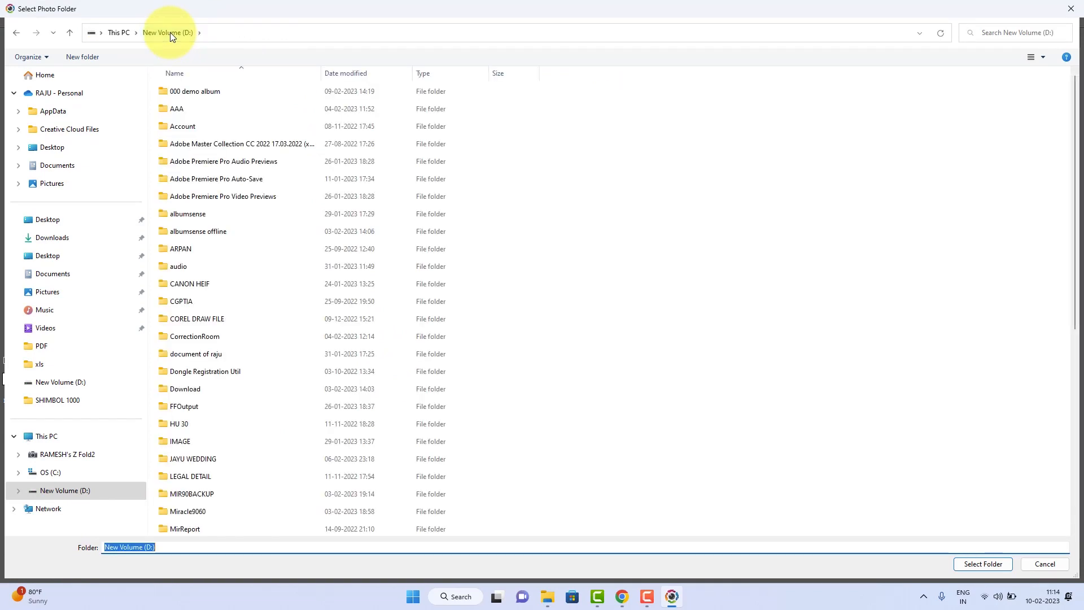
double_click(195, 91)
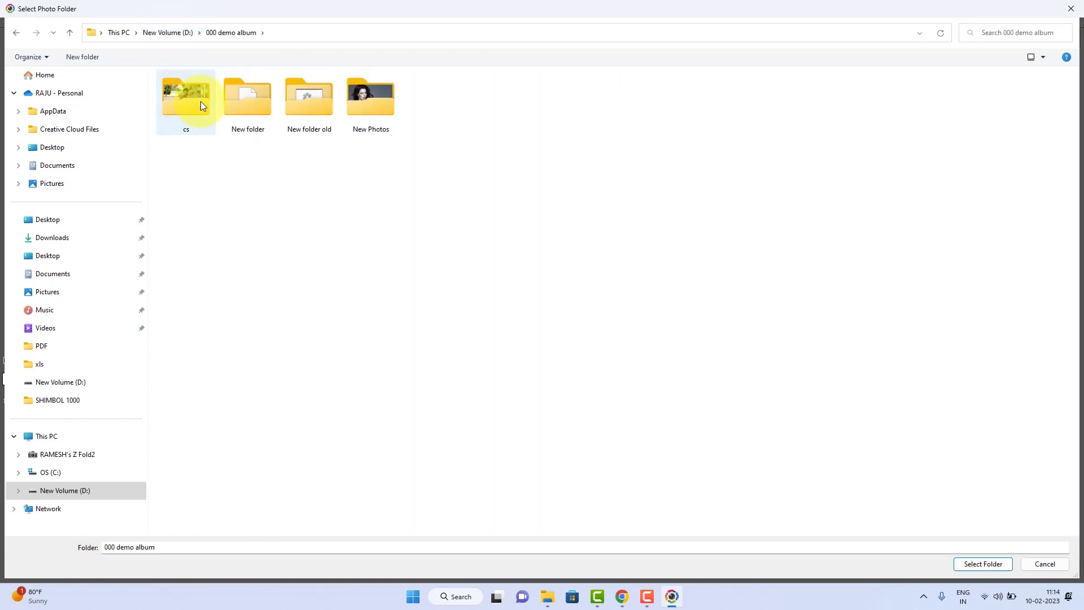
double_click(261, 107)
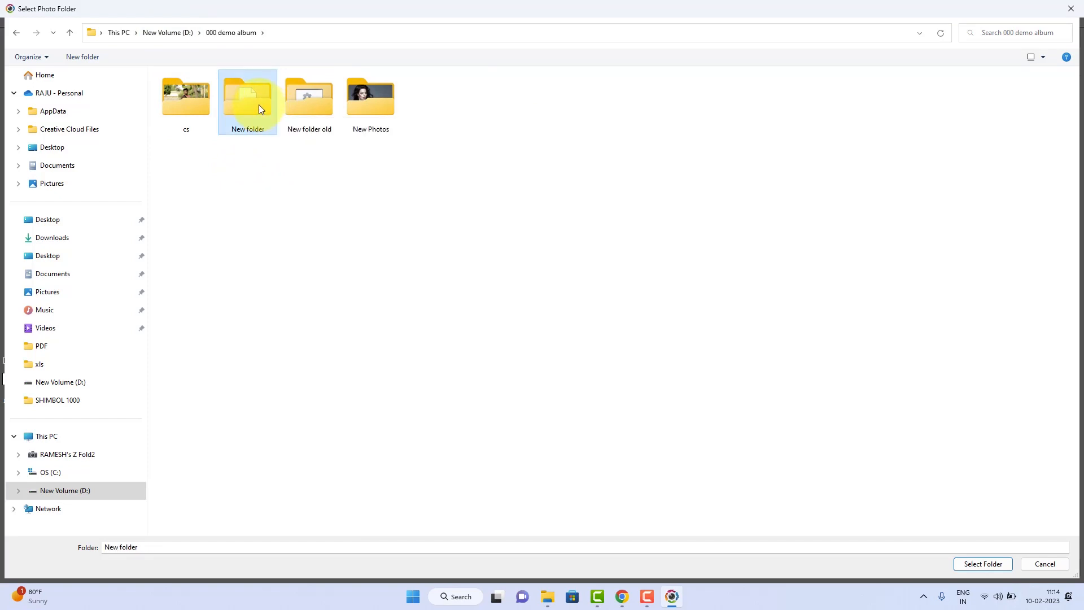
left_click(240, 31)
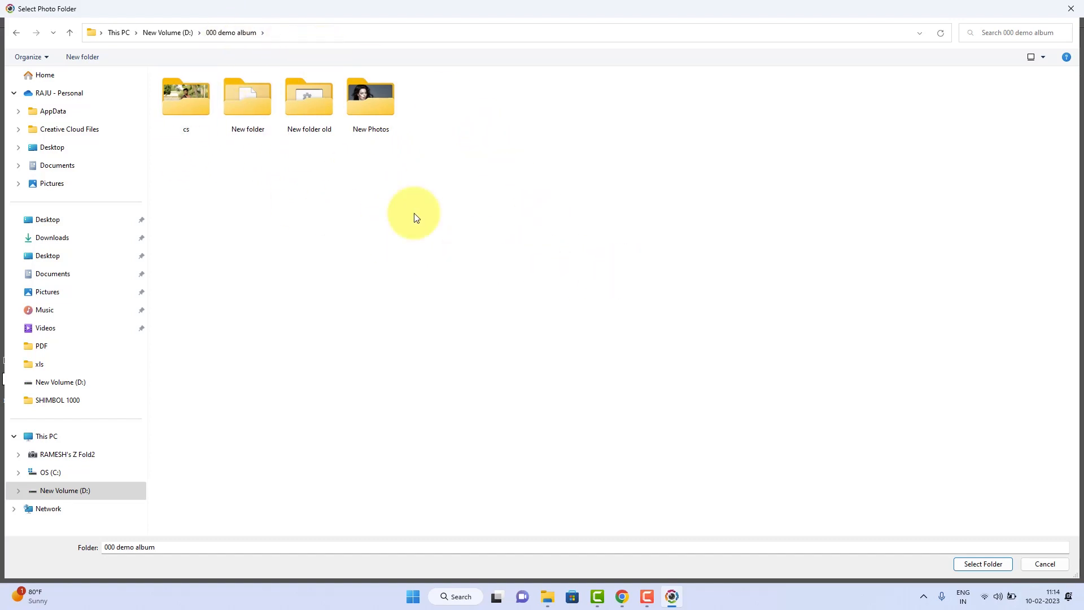
left_click(984, 563)
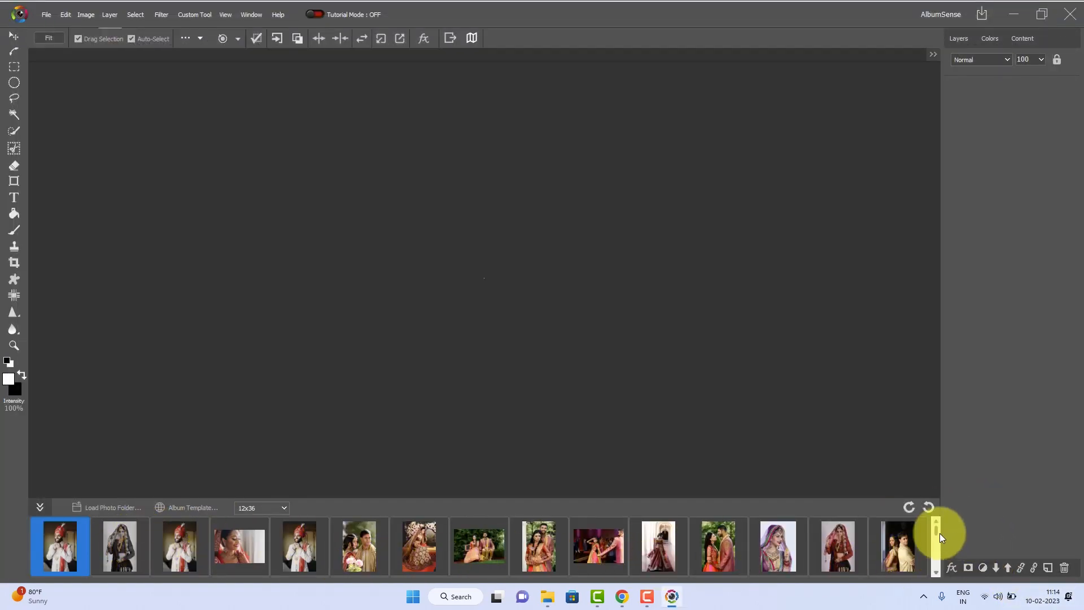
mouse_move(937, 529)
left_mouse_down()
mouse_move(937, 548)
mouse_move(935, 527)
left_mouse_up()
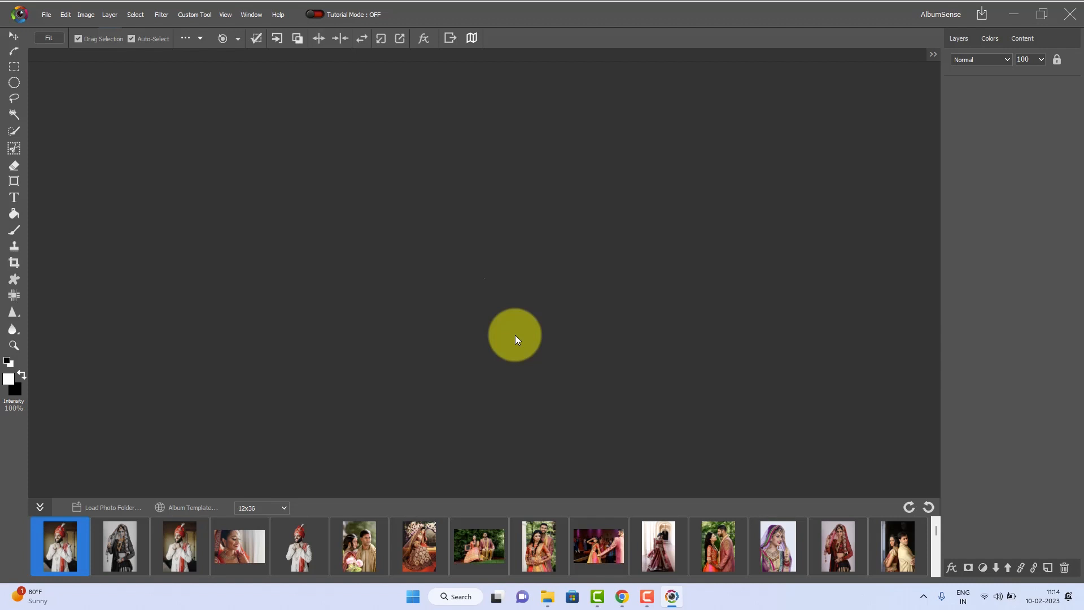
Choose 12x36 as the album template size
left_click(285, 508)
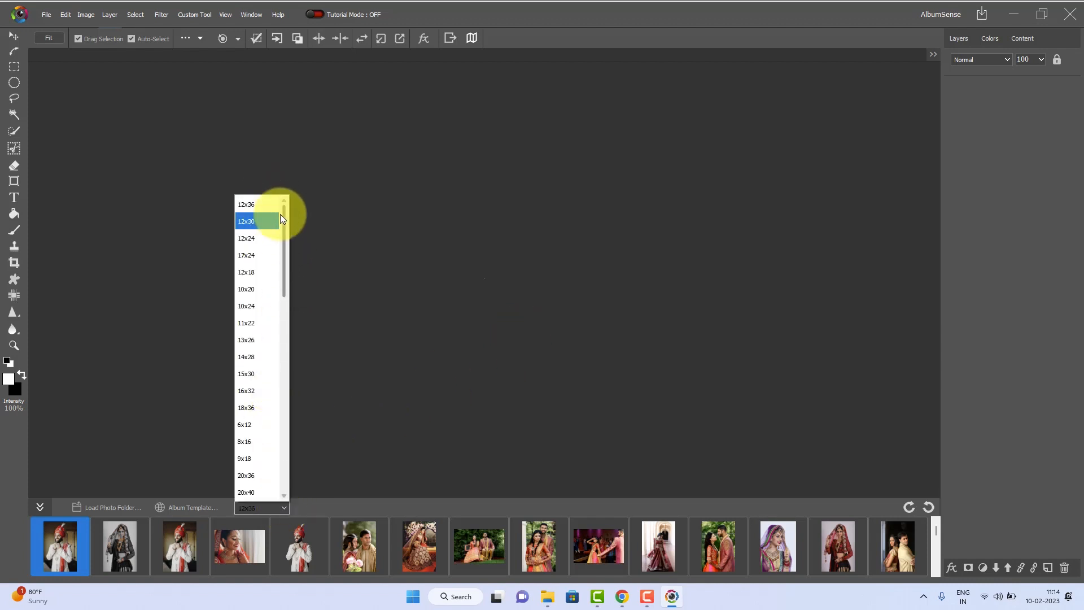
mouse_move(284, 216)
left_mouse_down()
mouse_move(272, 434)
mouse_move(291, 201)
left_mouse_up()
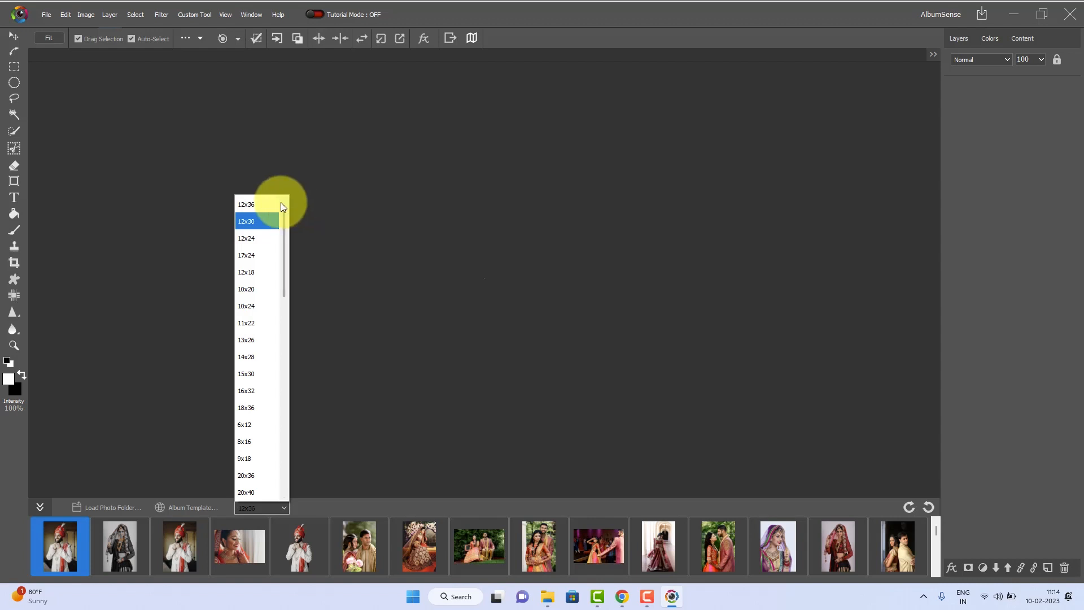
left_click(263, 204)
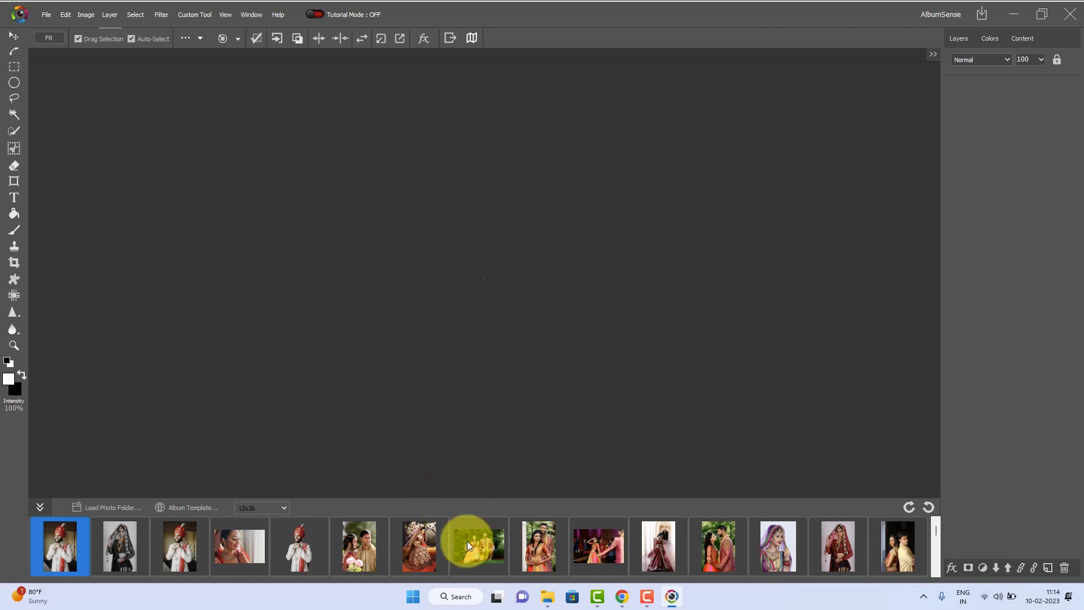
Select six photos in the strip: the third, fourth, sixth, seventh, eighth and ninth thumbnails
left_click(173, 545)
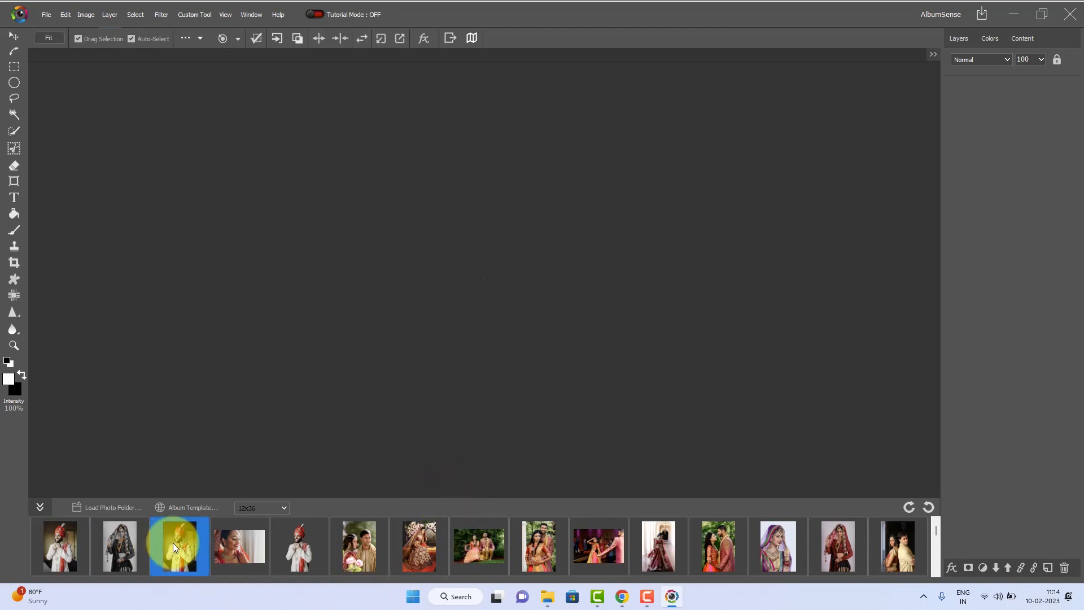
left_click(242, 549, "ctrl")
left_click(357, 548, "ctrl")
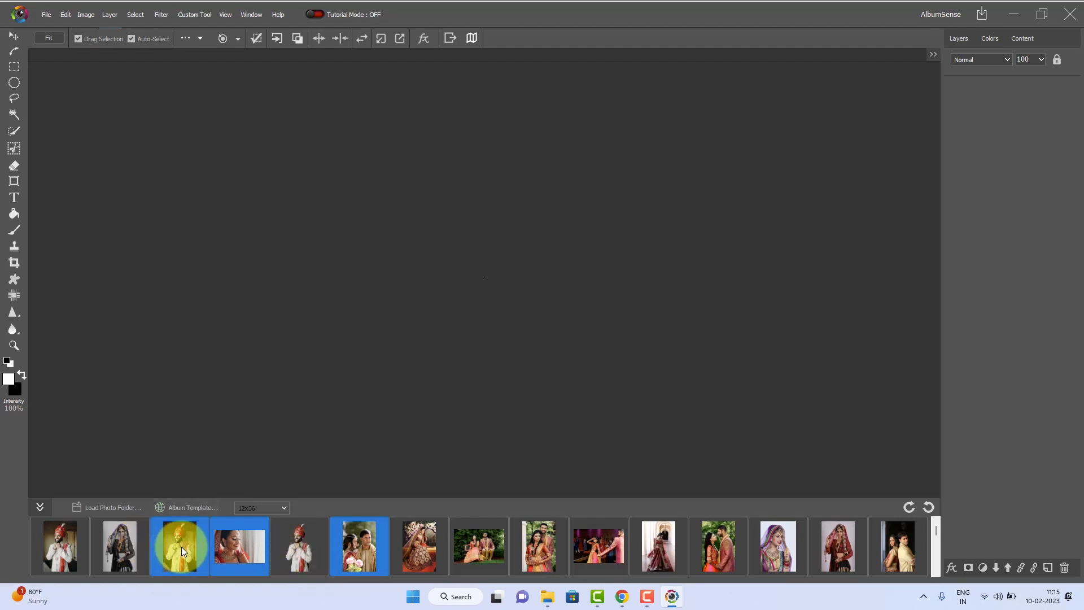
left_click(428, 551, "ctrl")
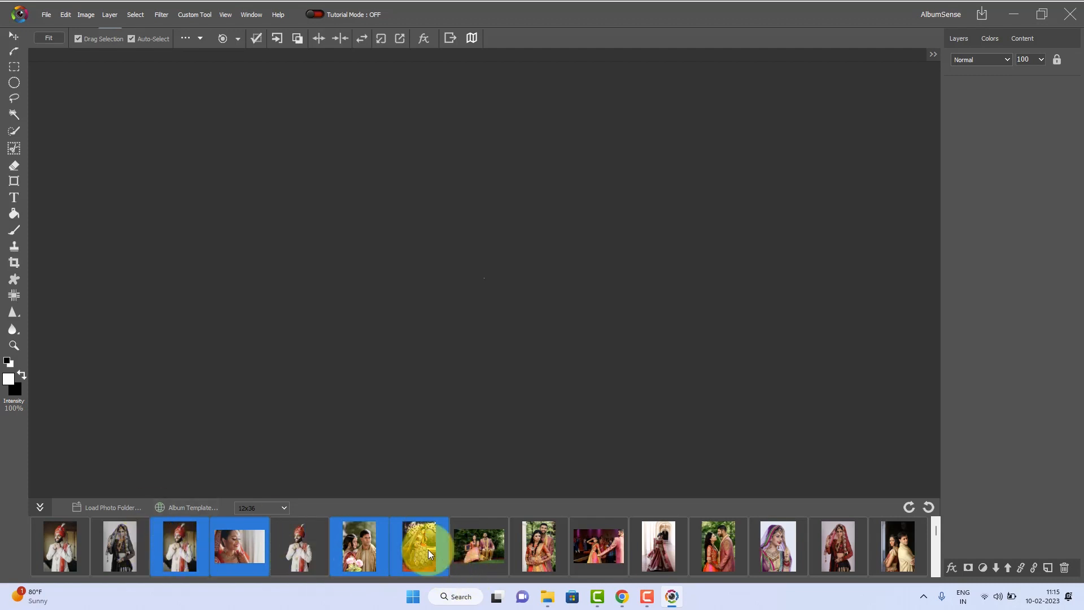
left_click(480, 549, "ctrl")
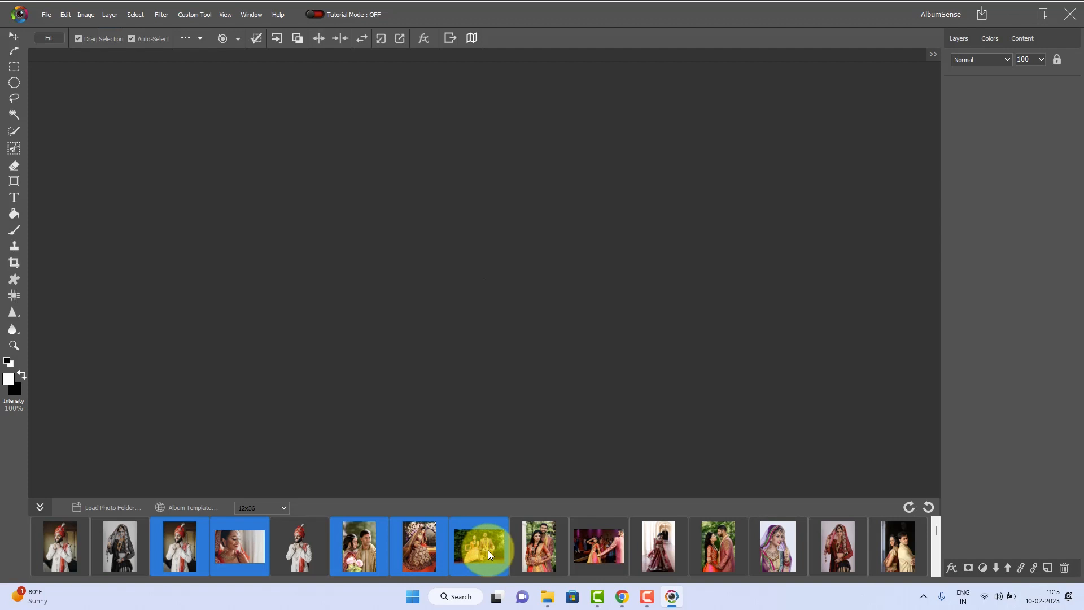
left_click(552, 551, "ctrl")
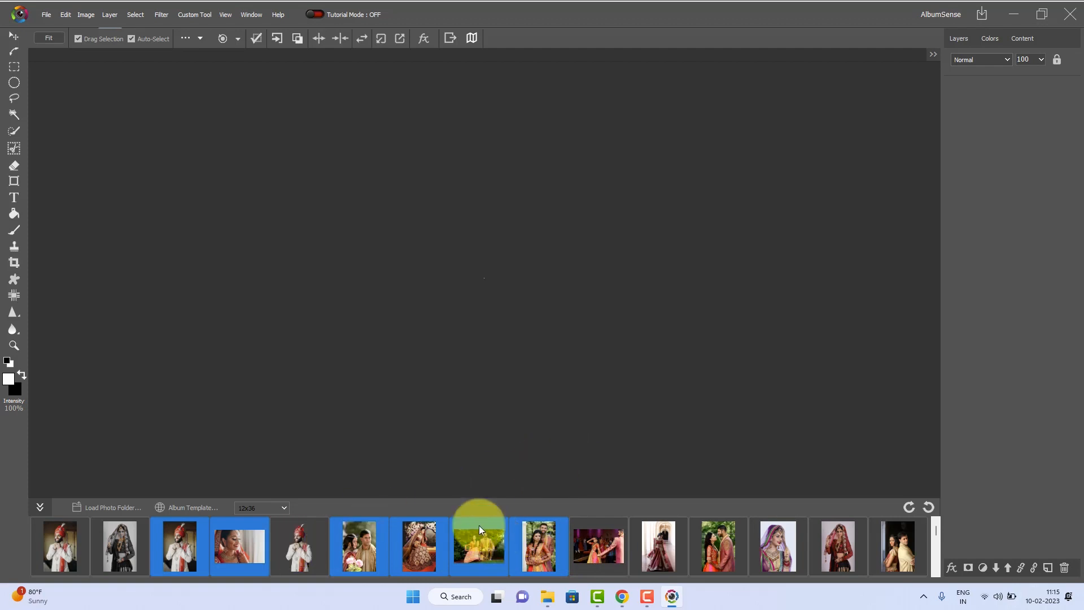
Open the album template gallery and browse the designs on its home page
left_click(180, 508)
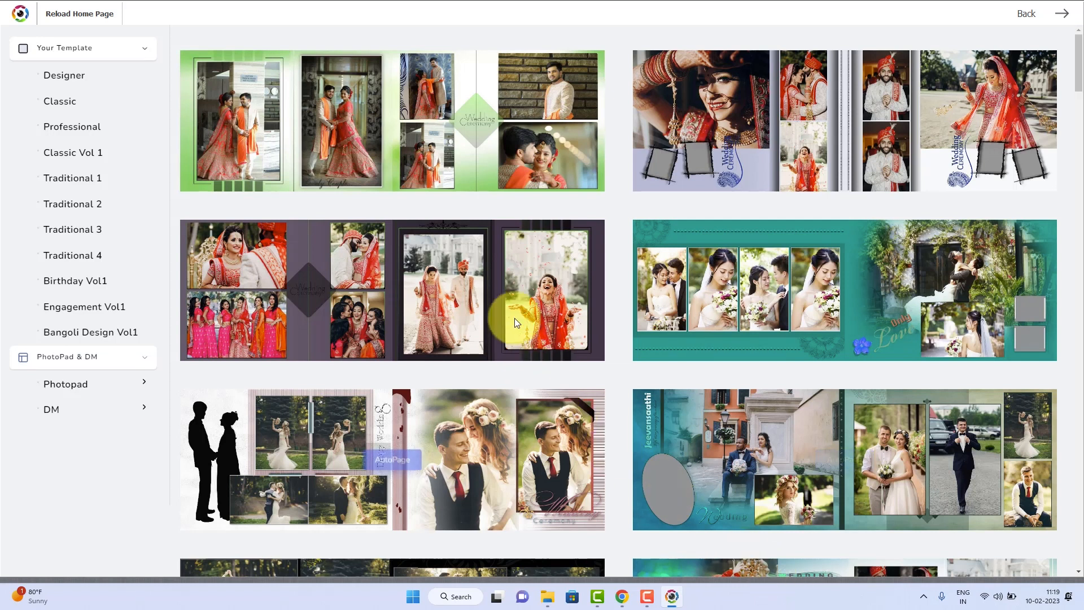
mouse_move(525, 292)
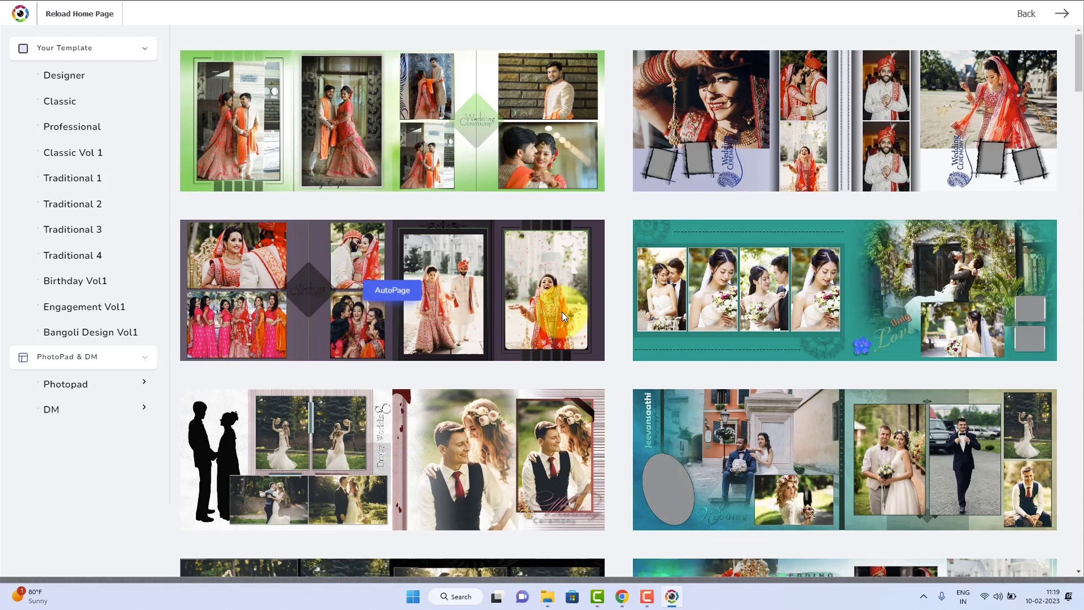
scroll(561, 312, "down", 8)
scroll(561, 311, "down", 8)
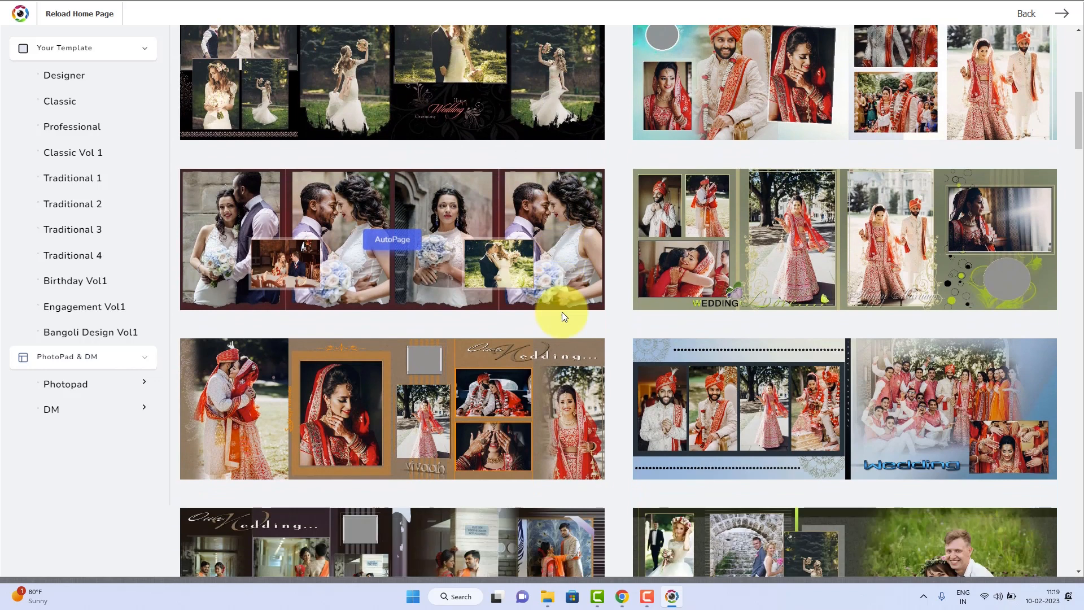
scroll(563, 316, "down", 3)
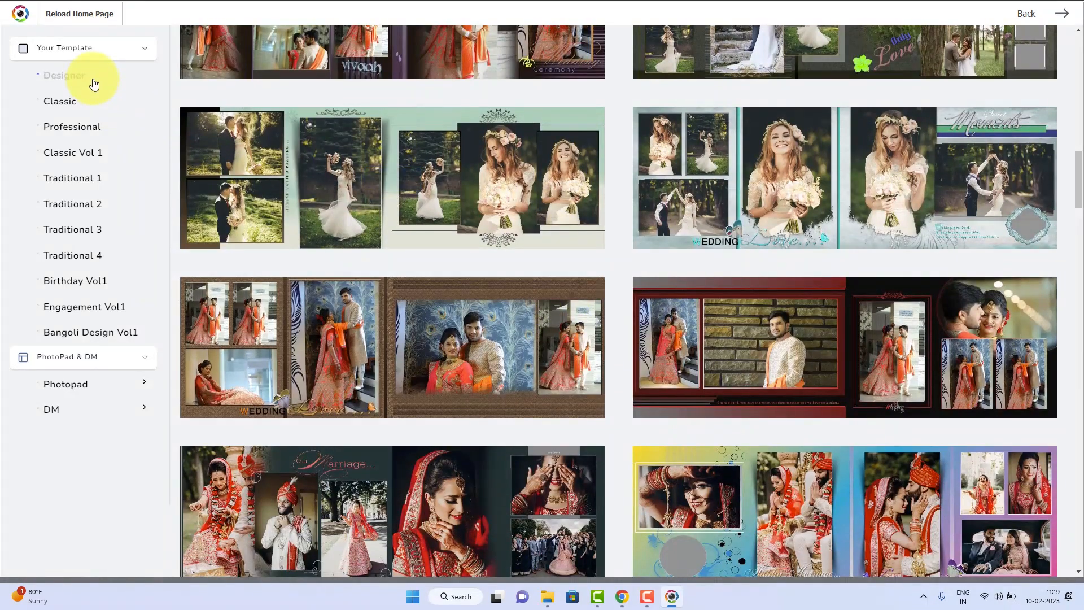
scroll(610, 285, "down", 6)
scroll(609, 289, "down", 5)
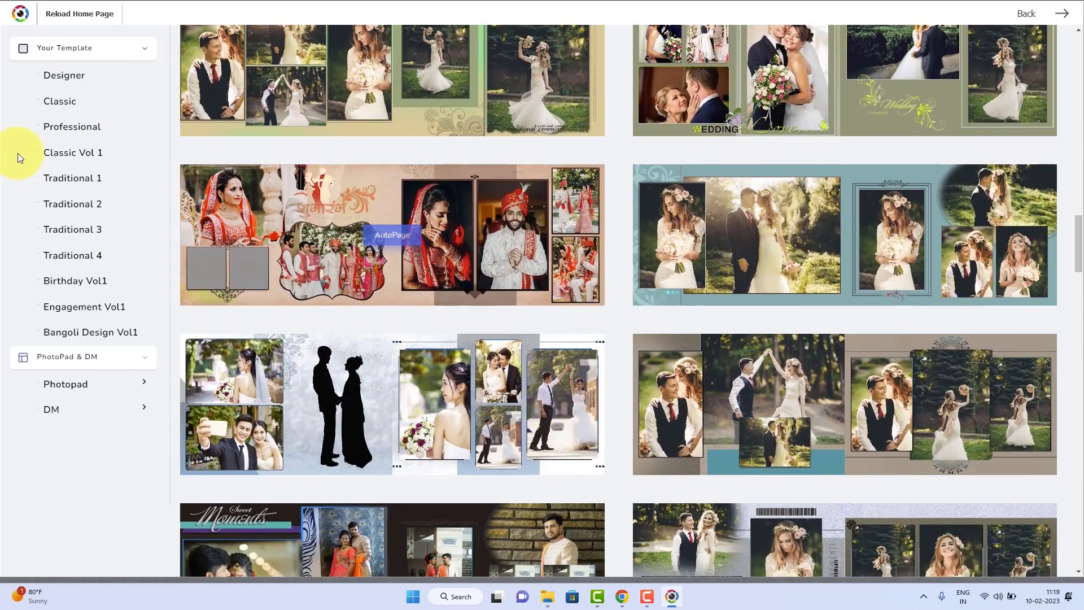
Browse the album designs in the Classic template category
left_click(71, 103)
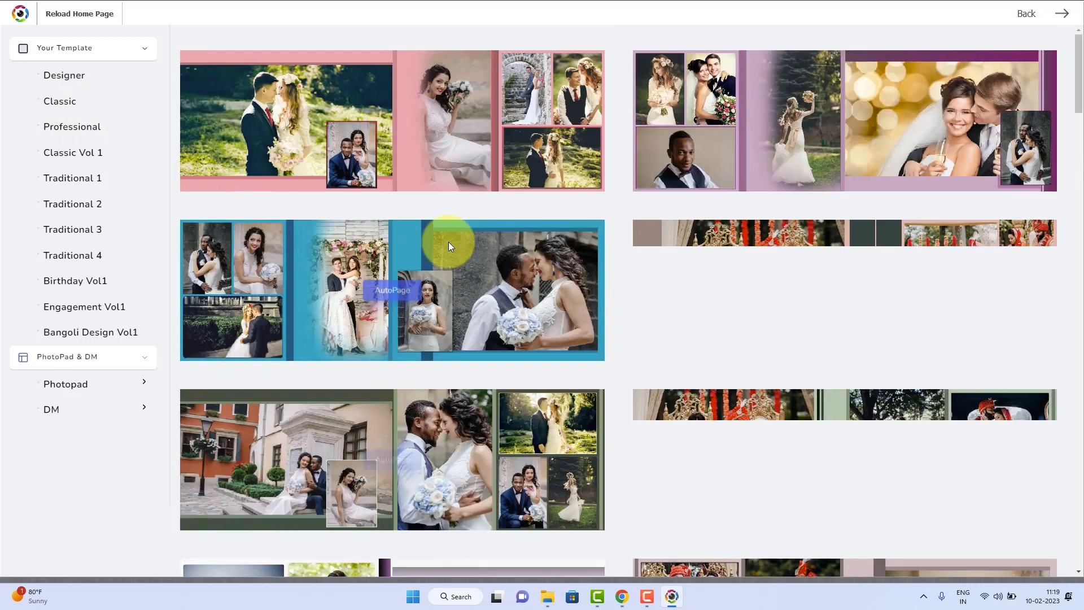
scroll(557, 272, "down", 4)
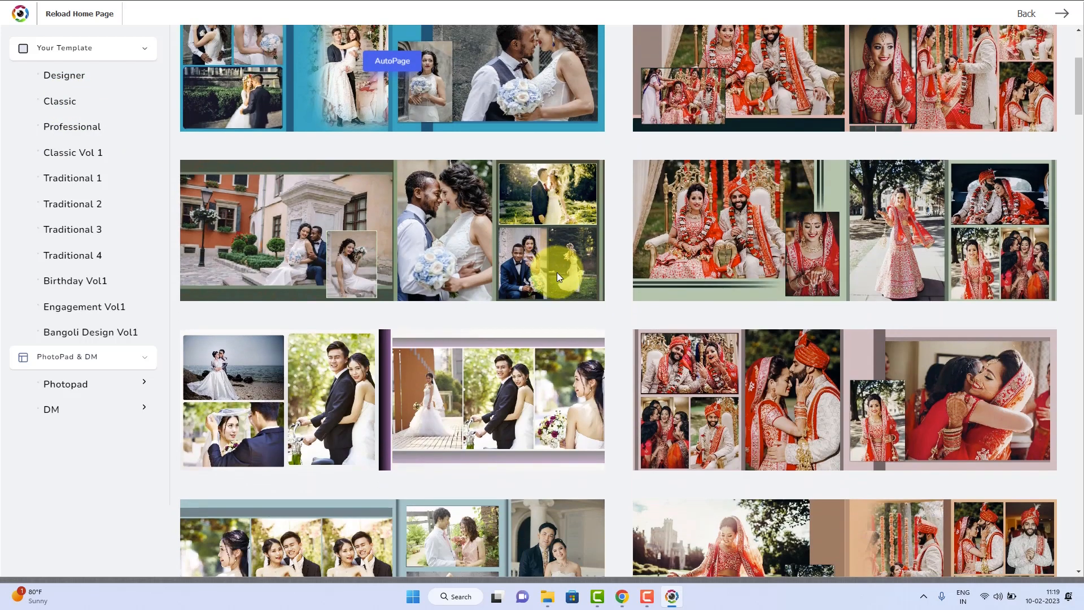
scroll(557, 272, "down", 12)
scroll(557, 273, "down", 3)
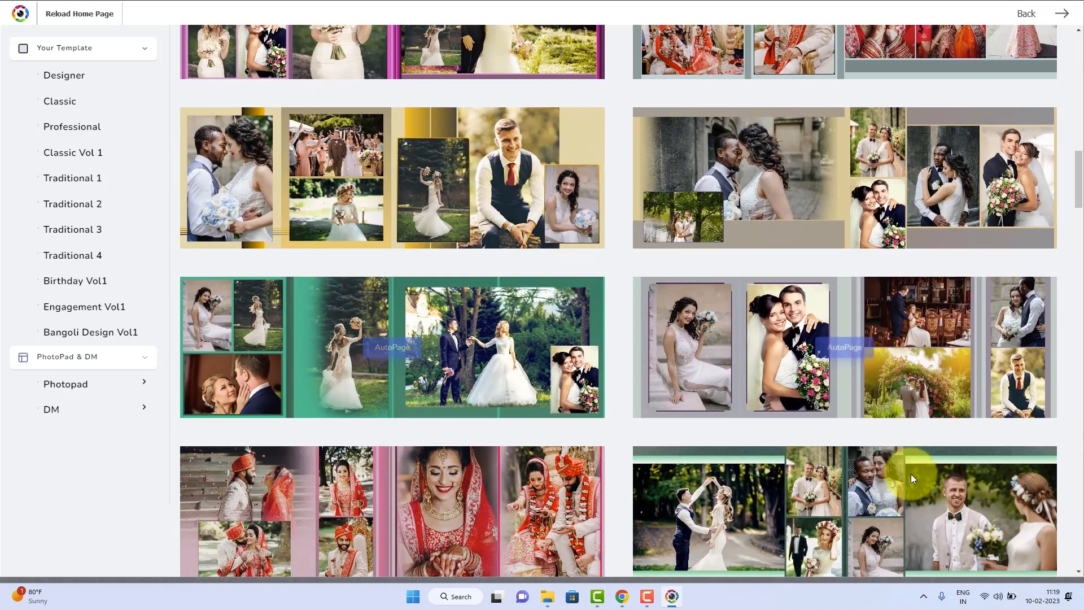
Check the computer's Wi-Fi connection and return to the template gallery
left_click(995, 597)
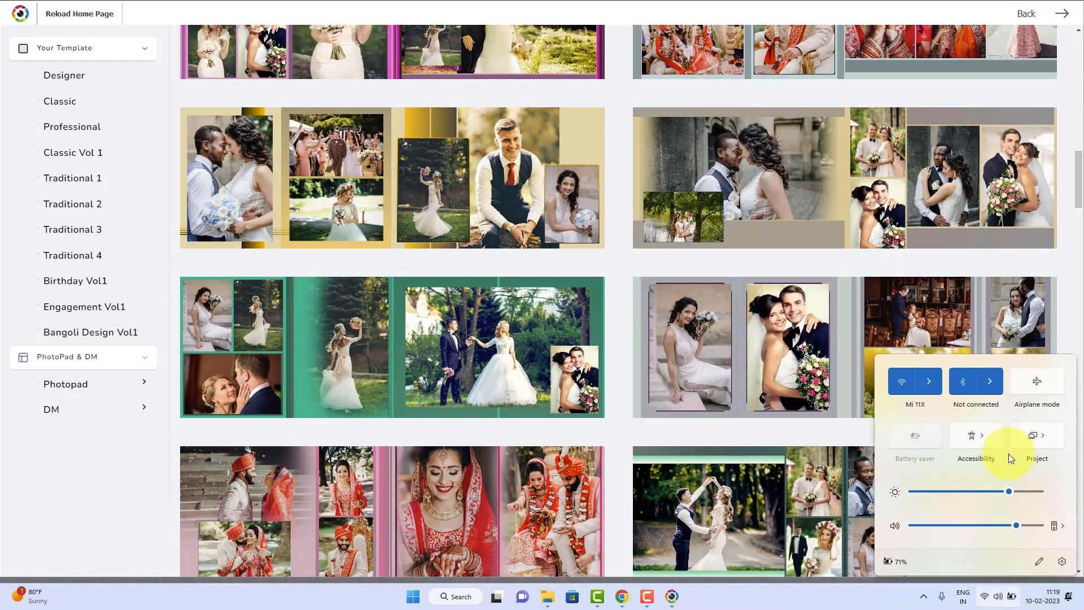
left_click(934, 384)
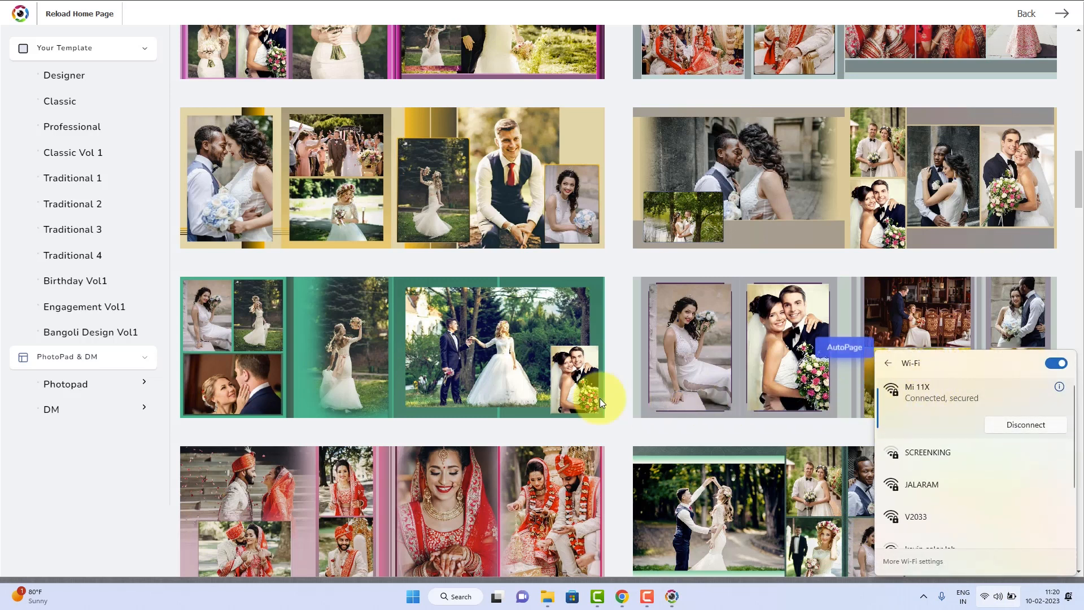
left_click(514, 369)
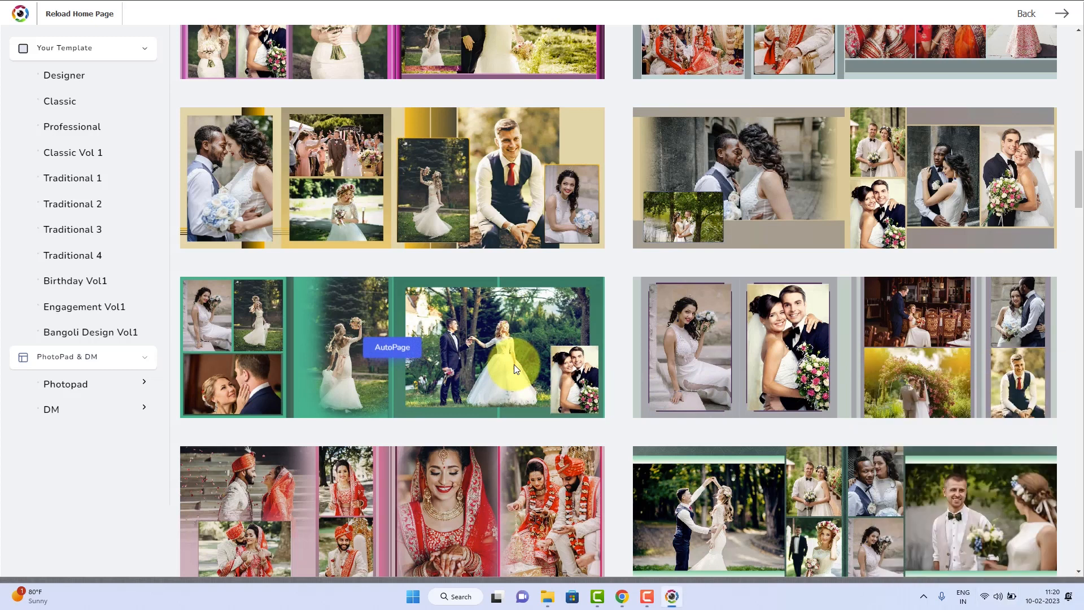
Browse the album designs in the Traditional 1 template category
left_click(70, 177)
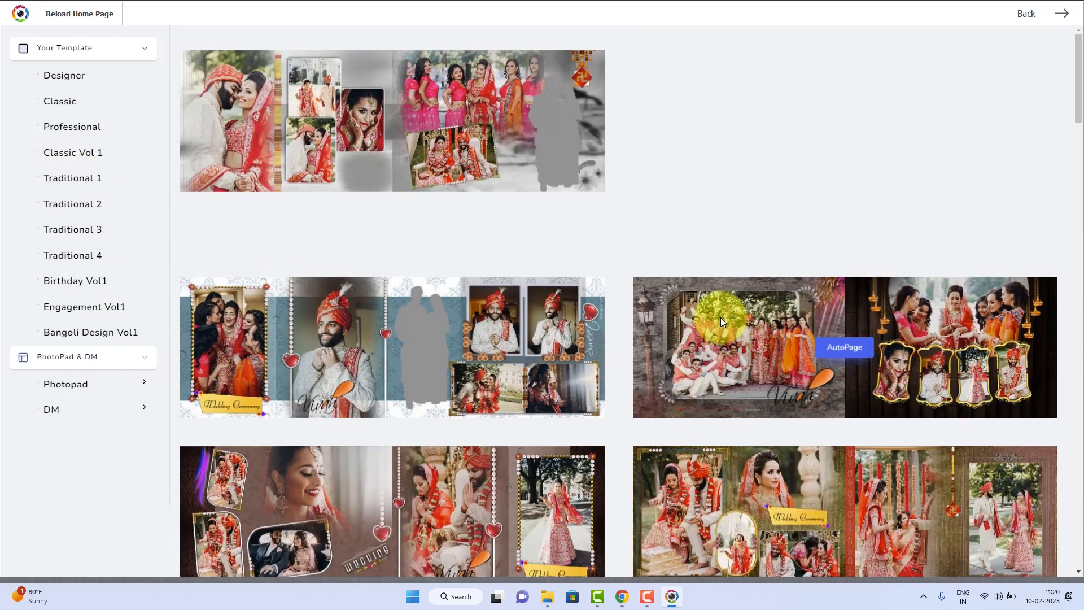
scroll(721, 321, "down", 5)
scroll(720, 328, "down", 10)
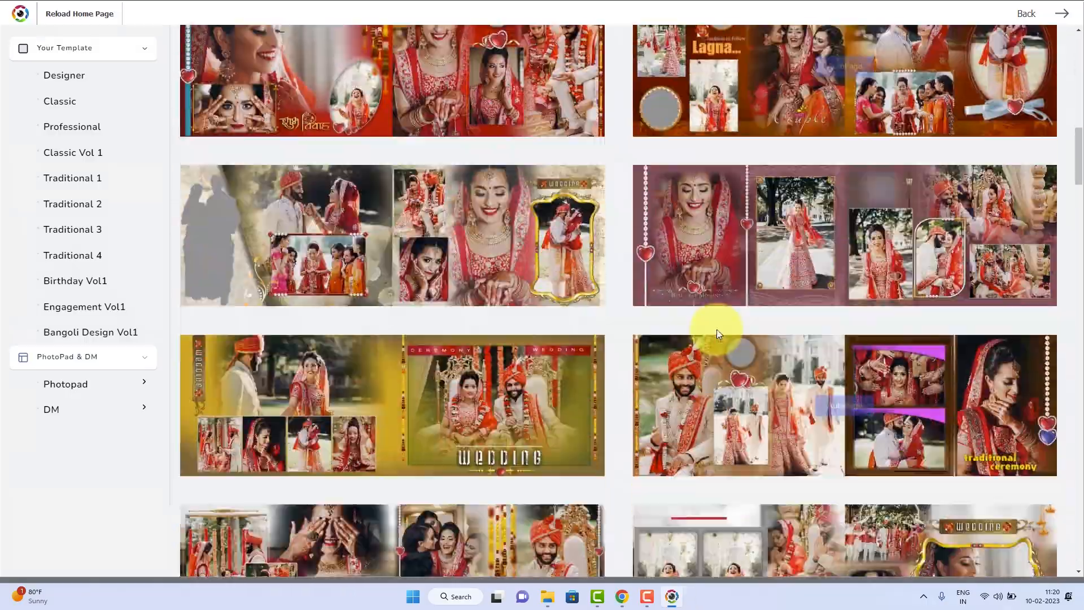
scroll(716, 335, "down", 10)
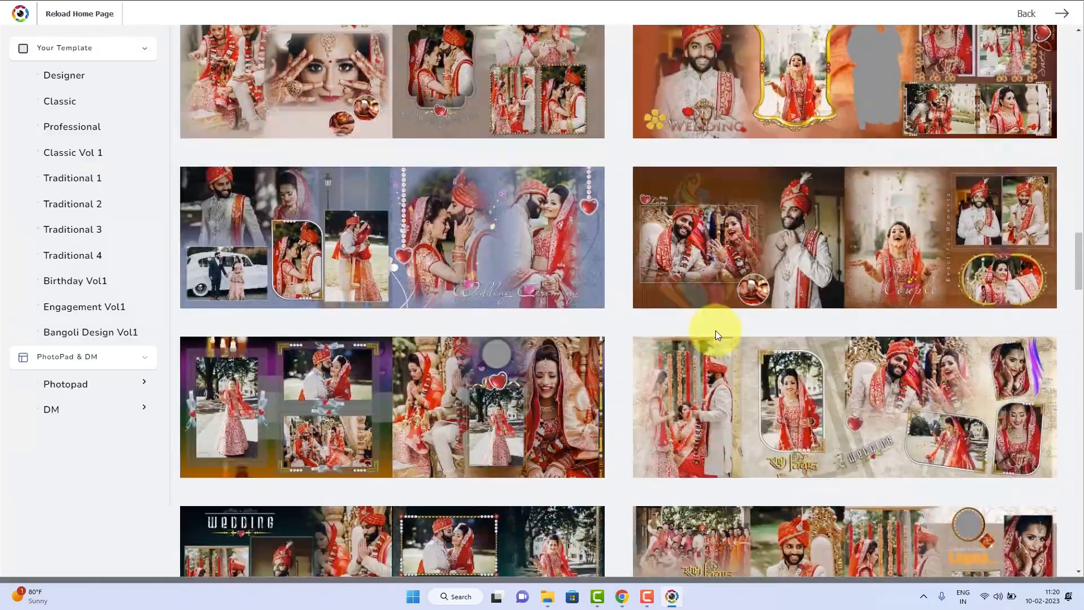
scroll(716, 337, "down", 10)
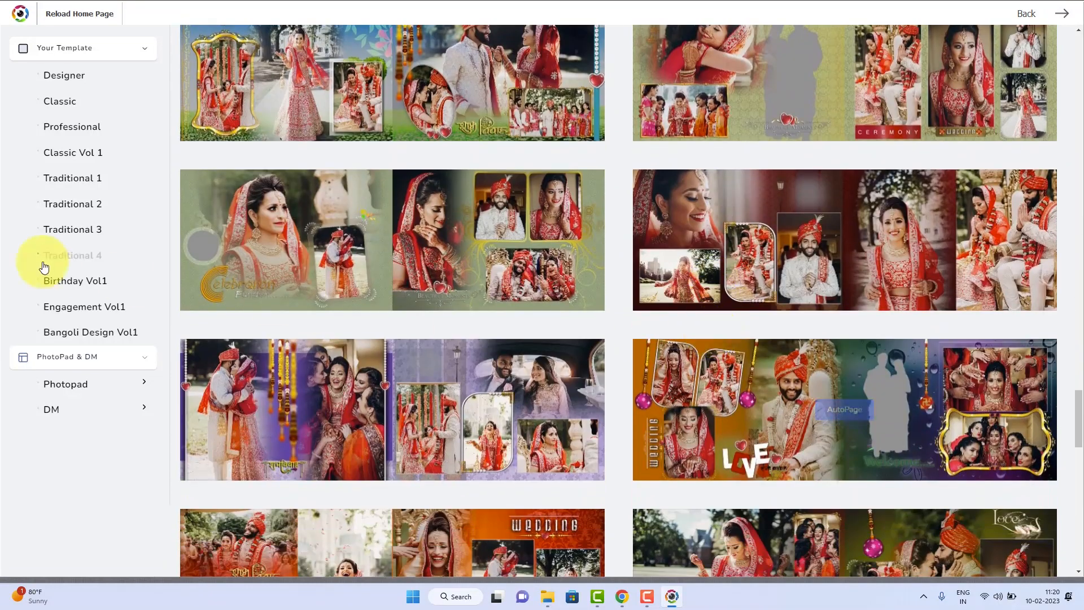
Find the grey raindrop design with the orange double frame in Traditional 2 and create an AutoPage from it with the selected photos
left_click(76, 205)
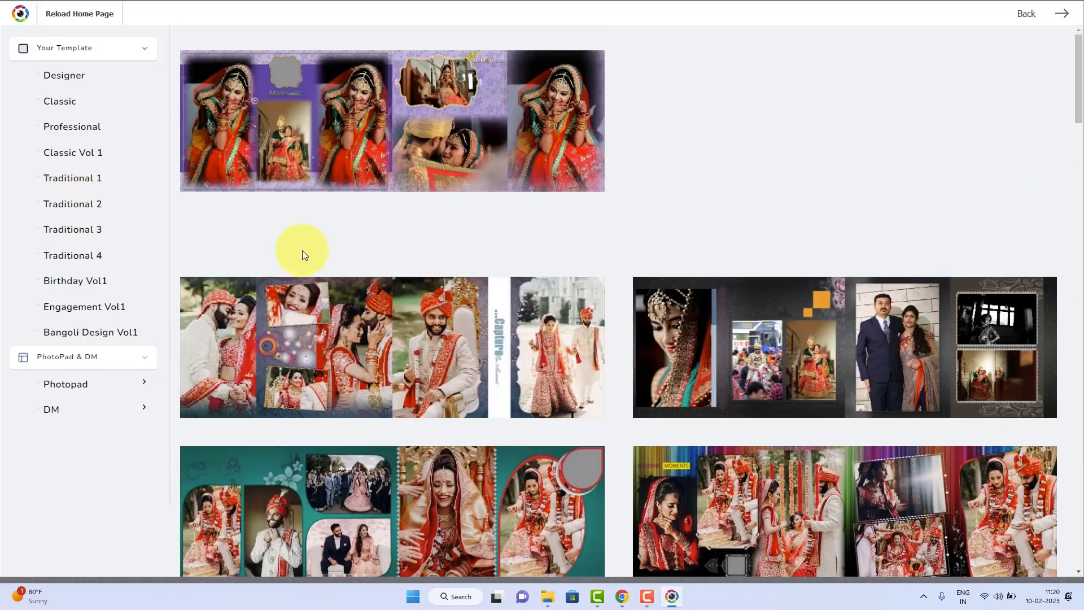
scroll(627, 252, "down", 10)
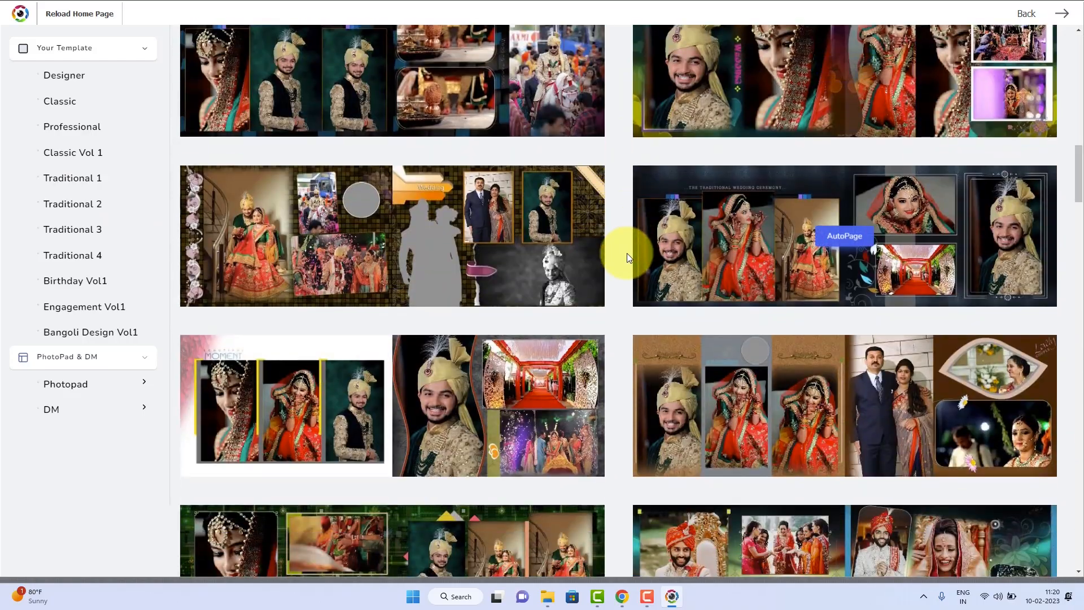
scroll(627, 257, "down", 5)
scroll(627, 253, "down", 10)
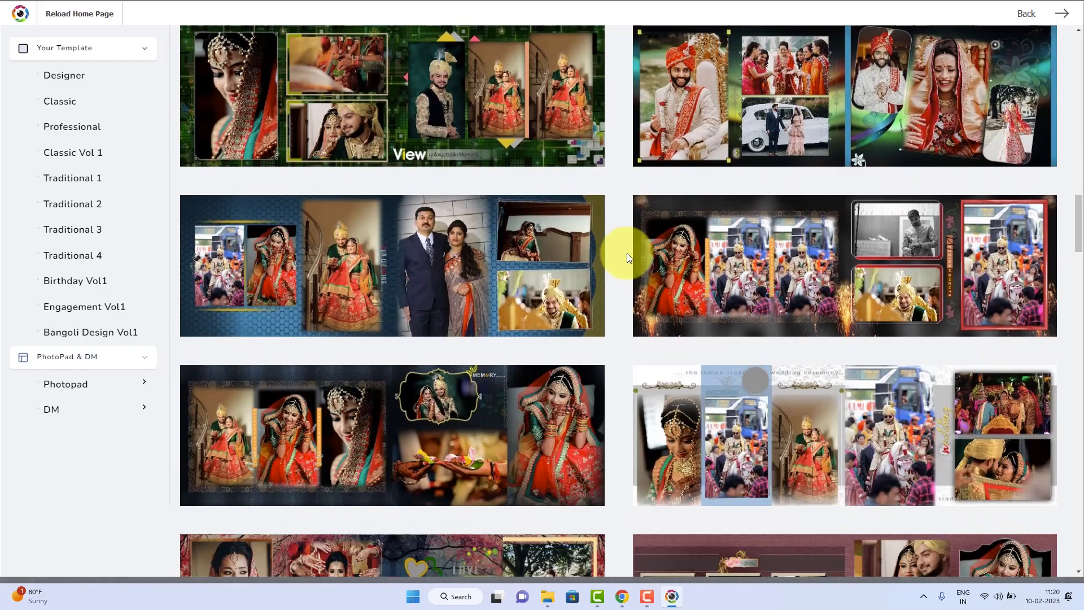
scroll(627, 253, "down", 4)
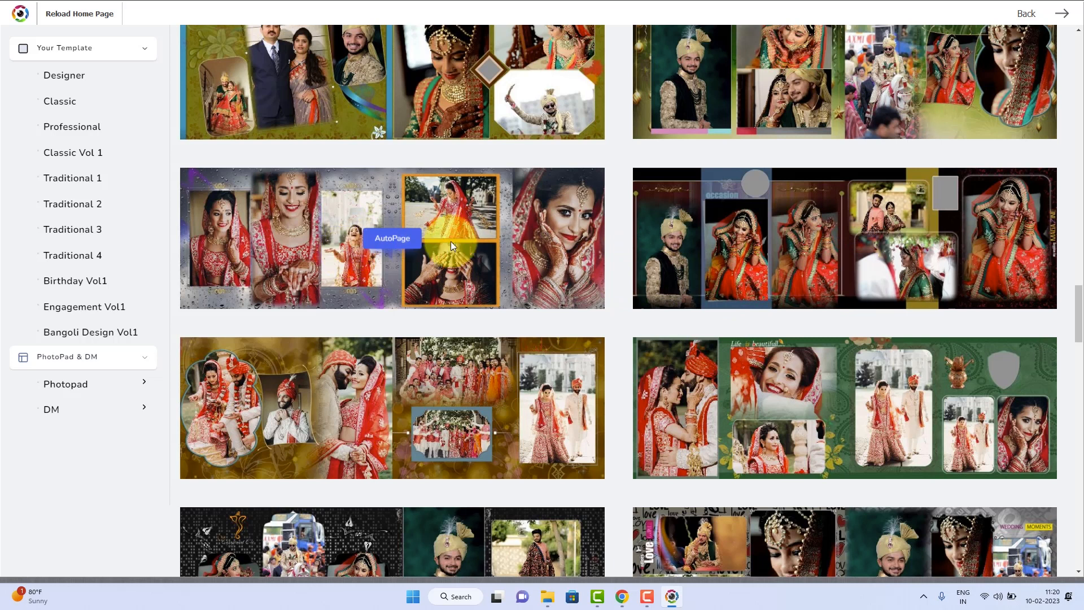
left_click(397, 242)
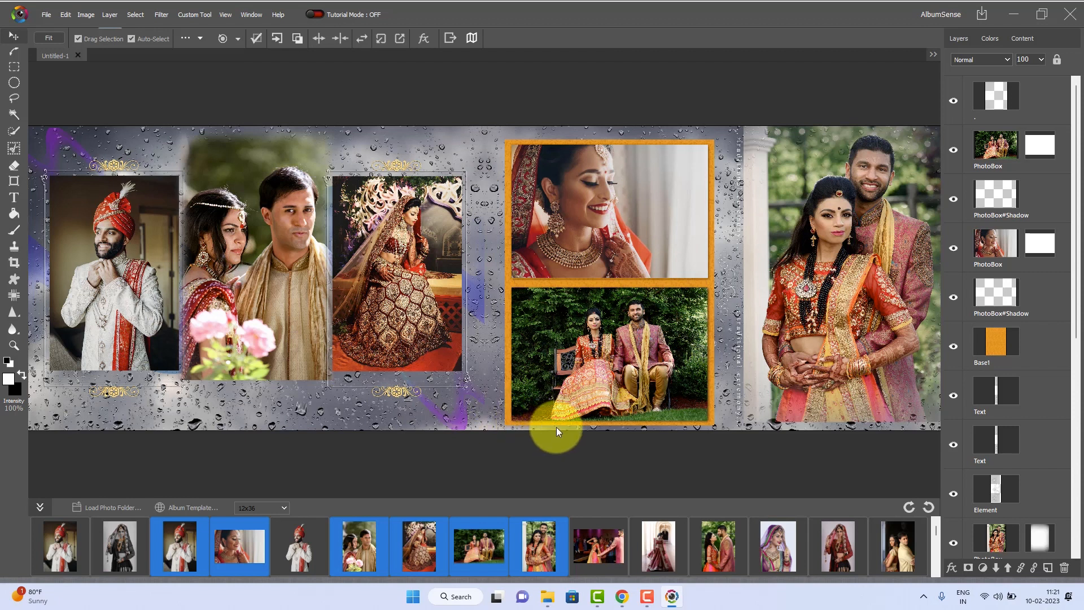
Enlarge the groom's photo in the first photo box and reposition it so he fills the frame
left_click(127, 265)
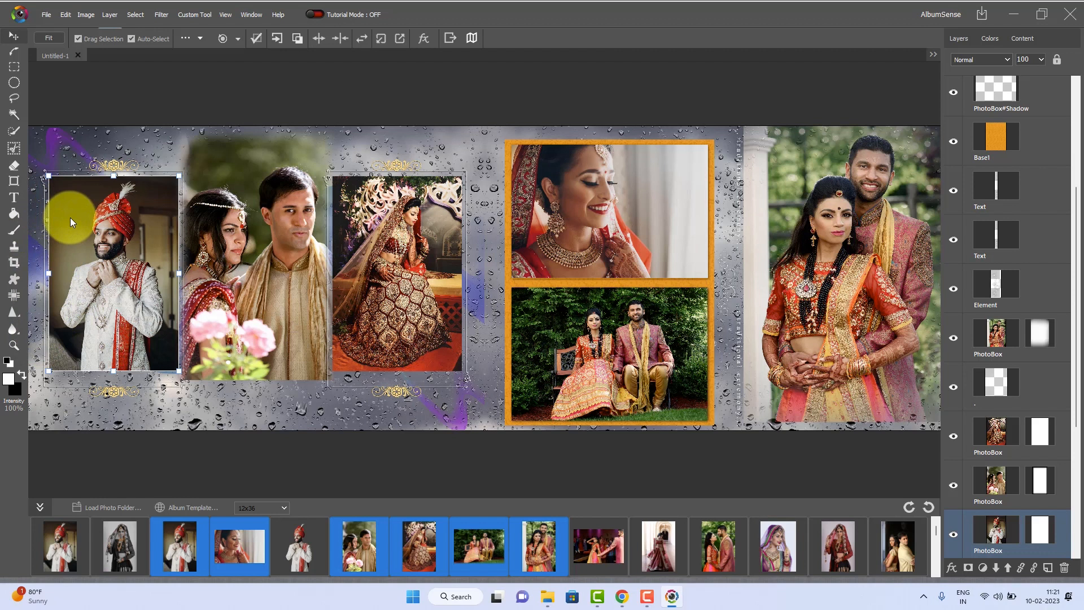
left_click_drag(180, 372, 211, 420)
left_click_drag(119, 299, 108, 296)
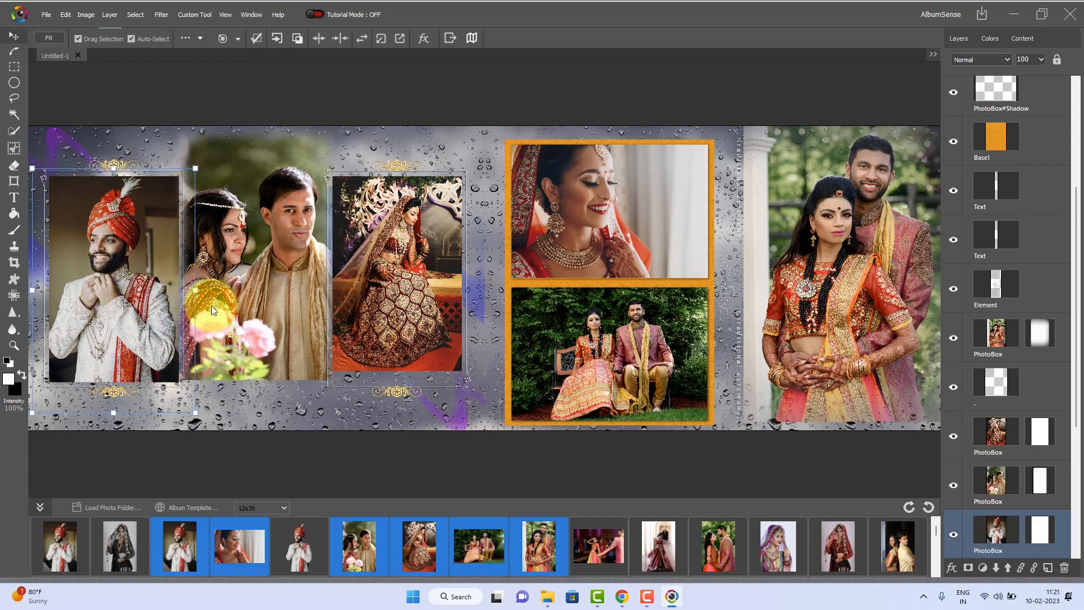
mouse_move(194, 413)
left_mouse_down()
mouse_move(164, 380)
mouse_move(192, 407)
left_mouse_up()
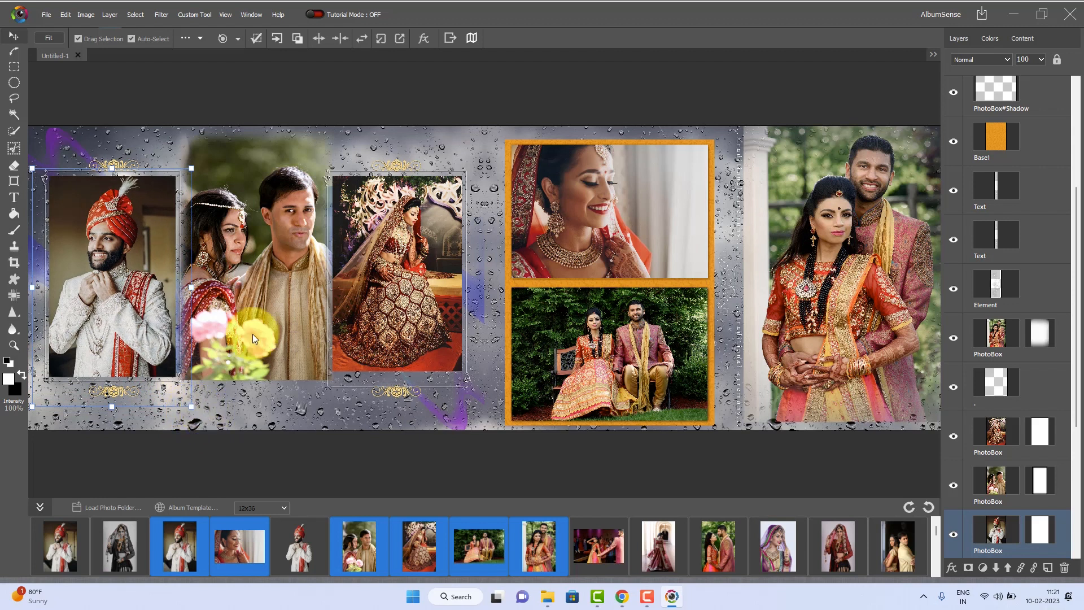
Enlarge the seated bride's photo in the third photo box and reposition it within its frame
left_click(273, 280)
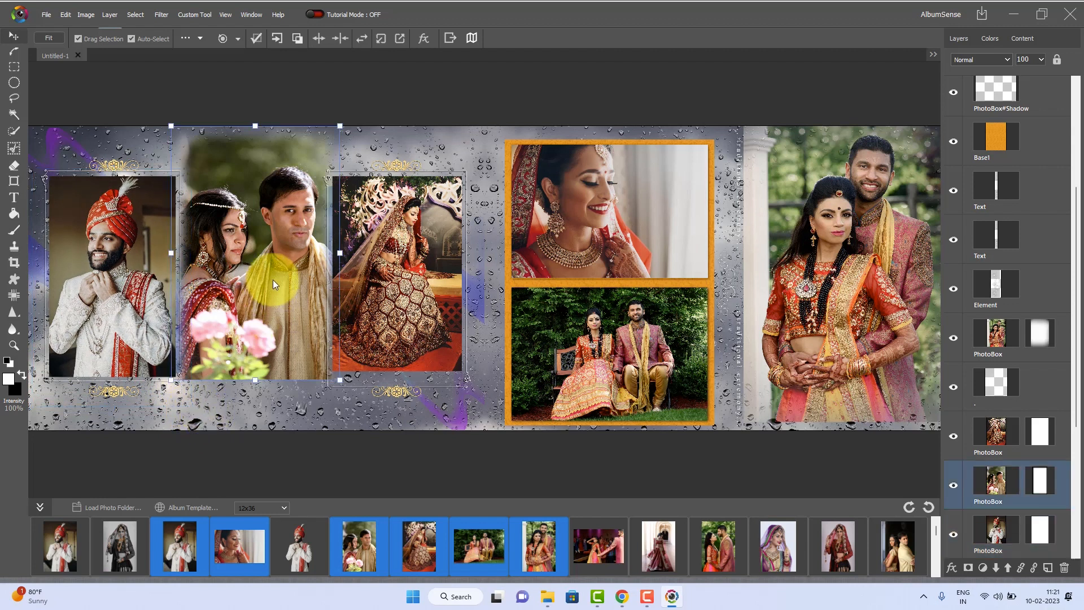
left_click(443, 268)
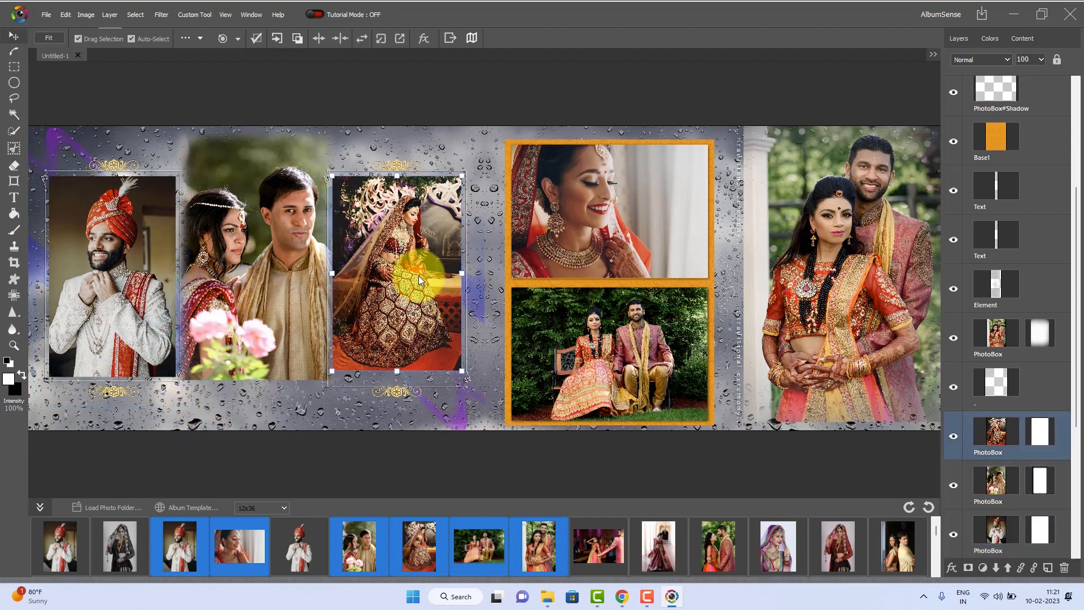
left_click_drag(414, 281, 414, 283)
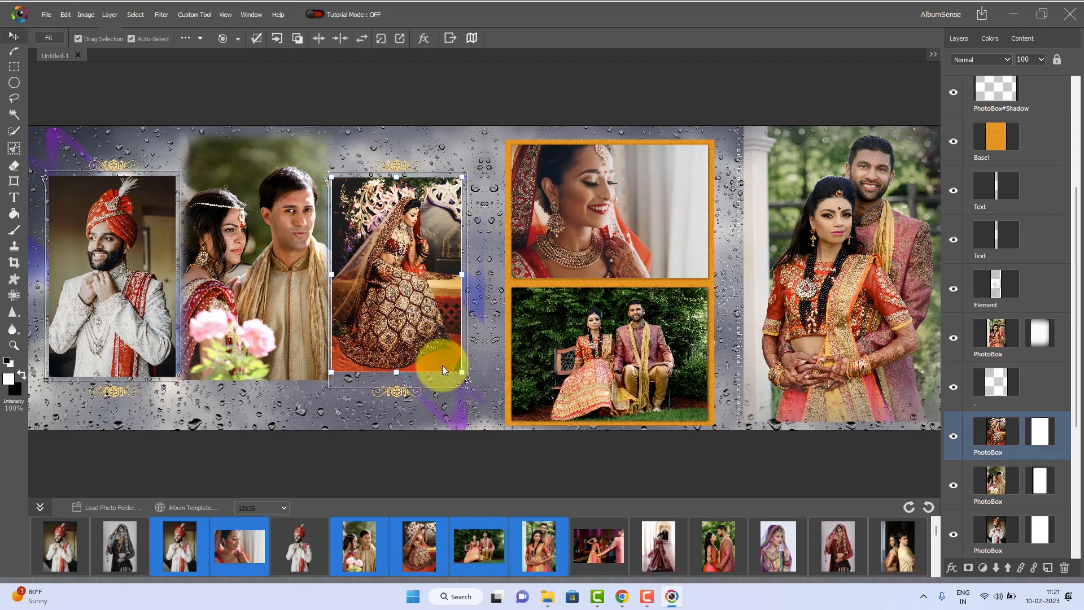
left_click_drag(461, 372, 486, 407)
left_click_drag(435, 323, 421, 306)
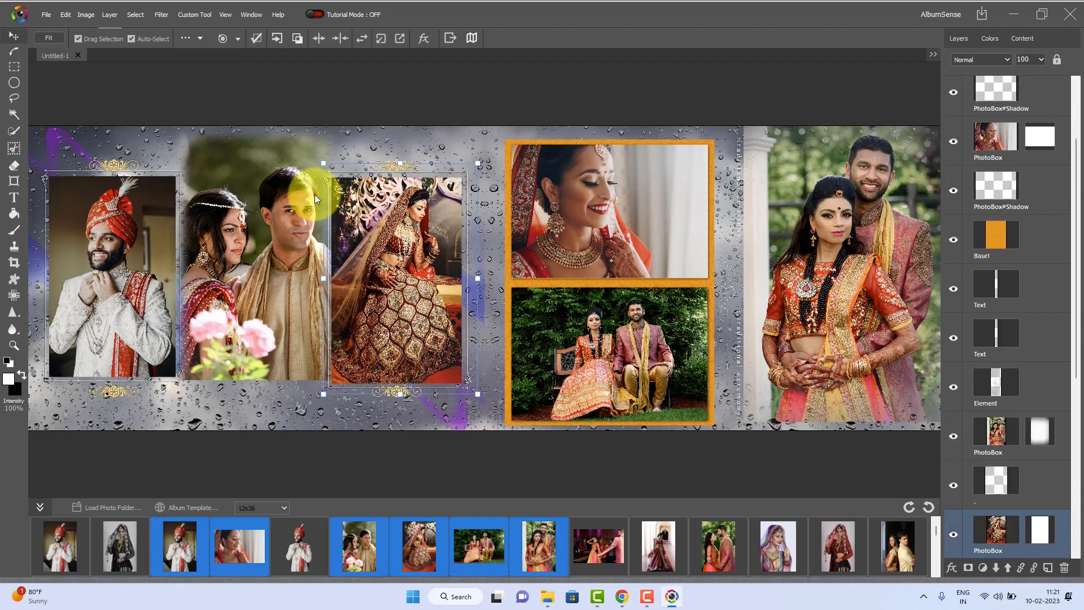
Enlarge the standing couple's photo at the page's far end and reposition it so both faces sit within the frame
left_click(859, 272)
left_click_drag(749, 425, 677, 474)
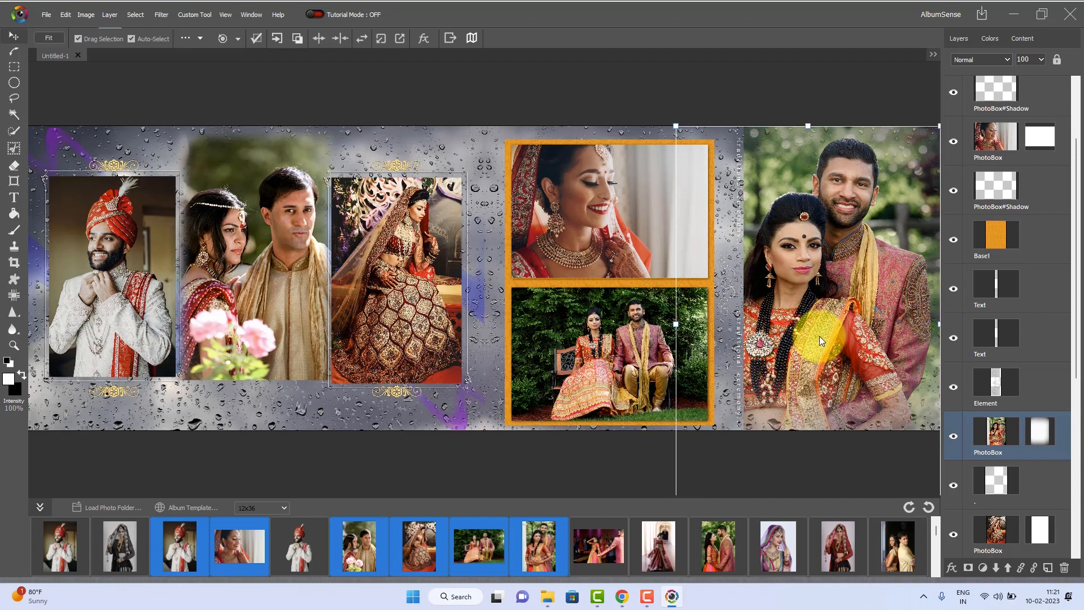
left_click_drag(826, 340, 852, 331)
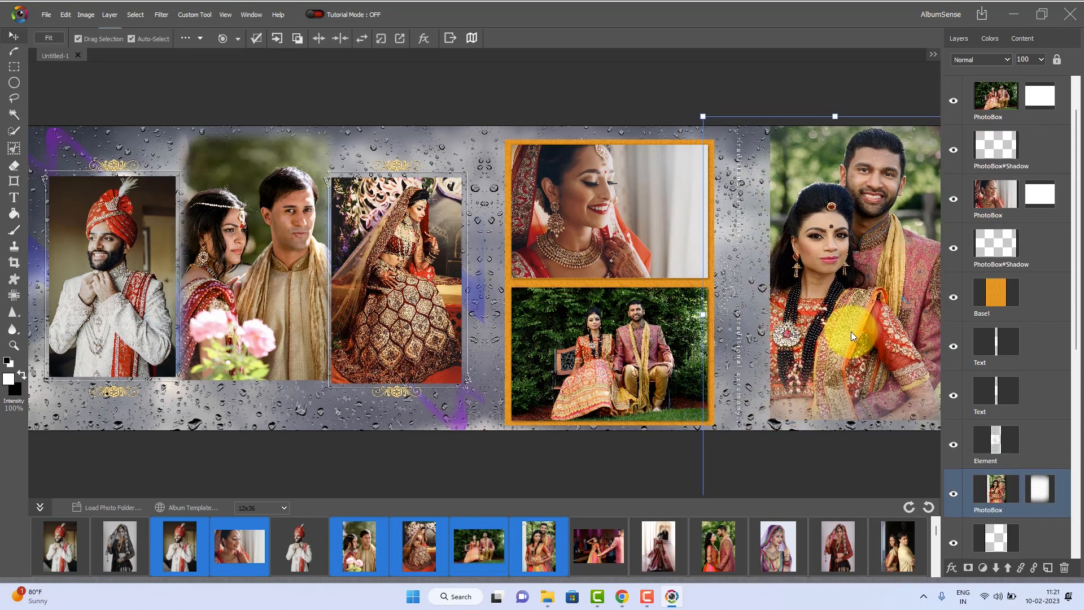
left_click(654, 452)
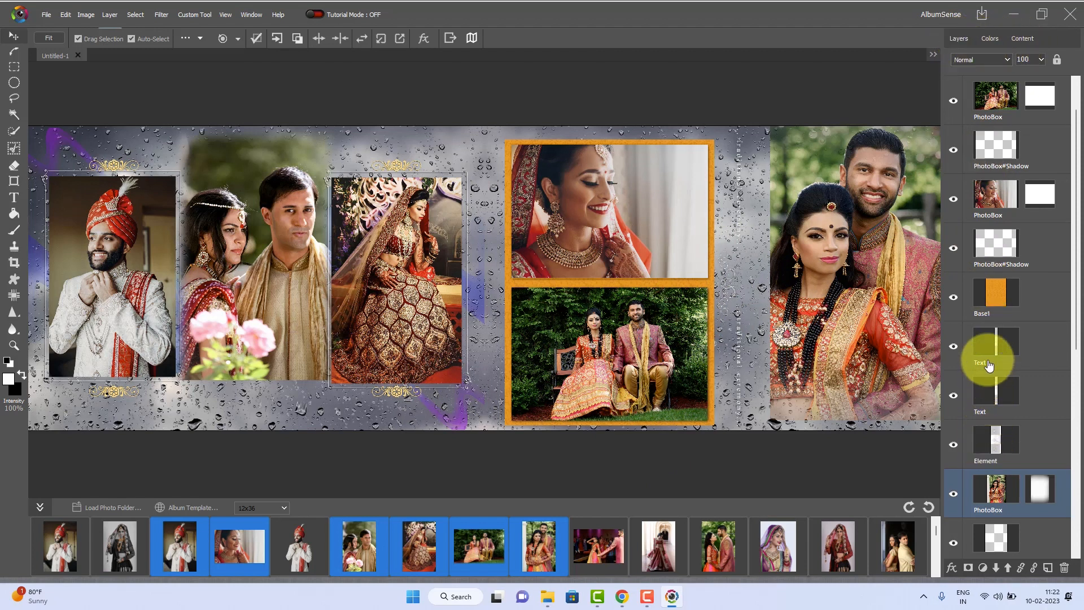
Apply the slate-blue gradient from the cloud content's Gradient backgrounds as the page background
left_click(1020, 39)
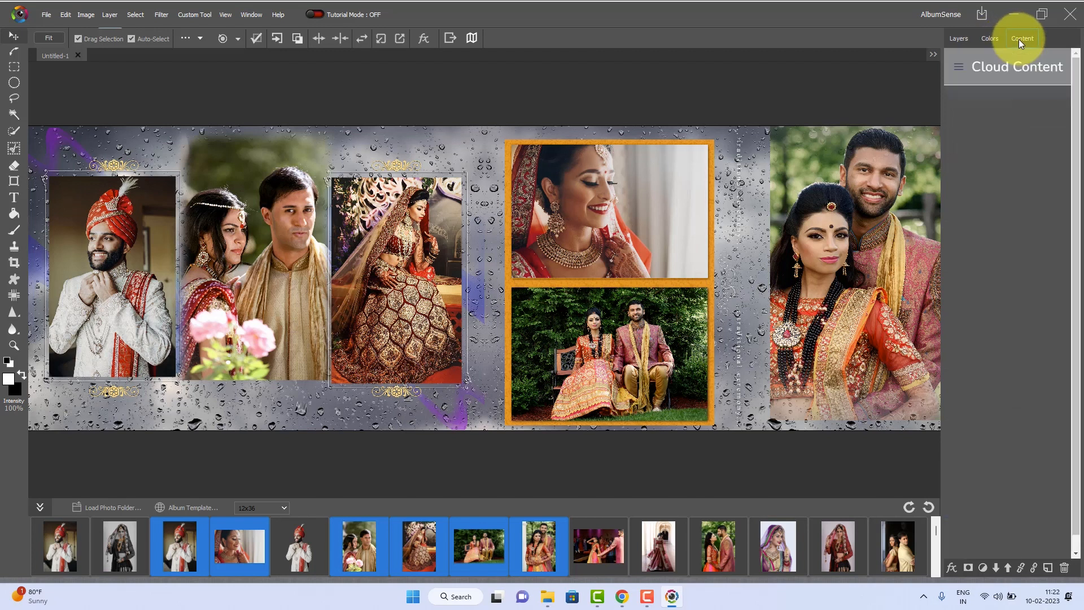
left_click(958, 67)
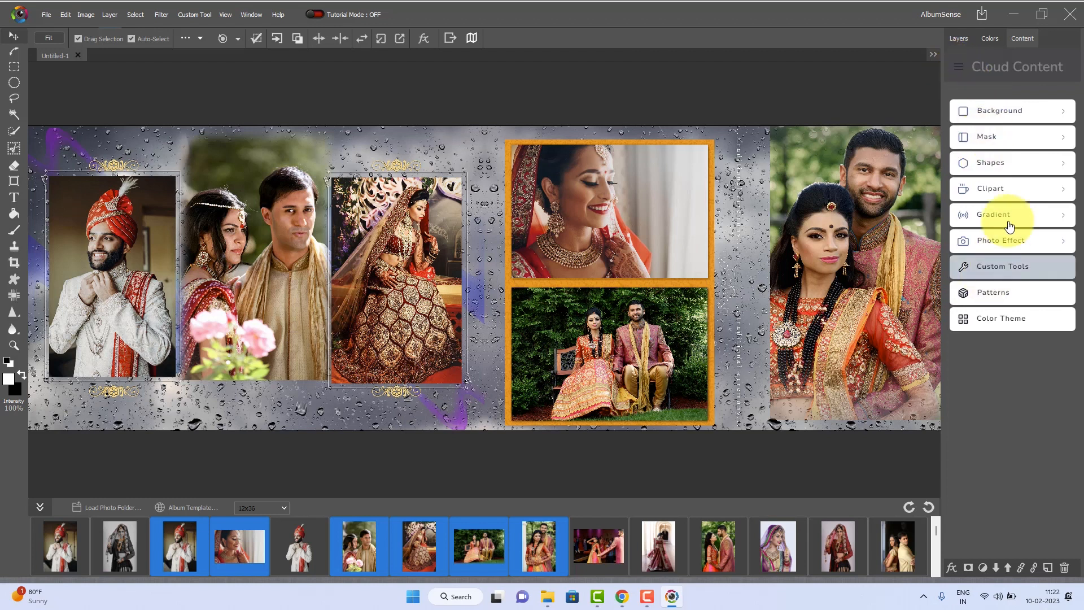
left_click(1012, 114)
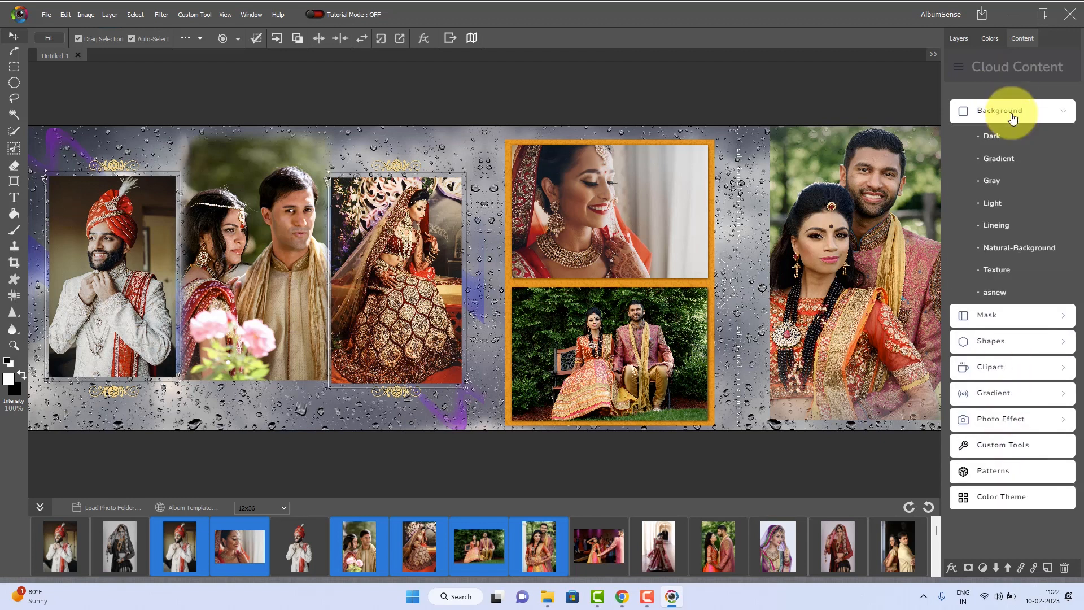
left_click(1009, 160)
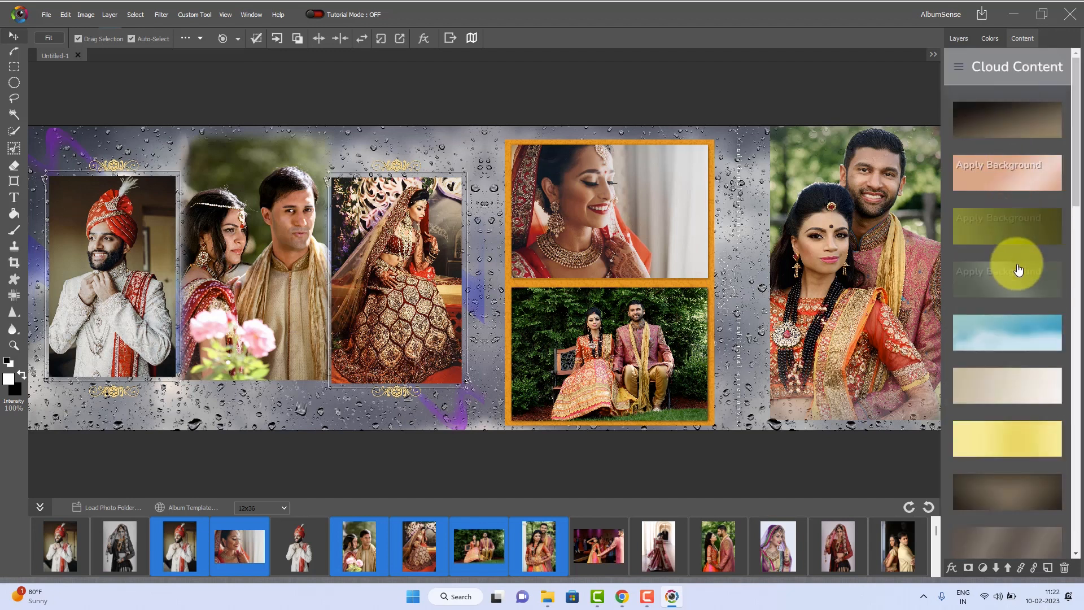
scroll(1020, 271, "down", 5)
scroll(1023, 282, "down", 4)
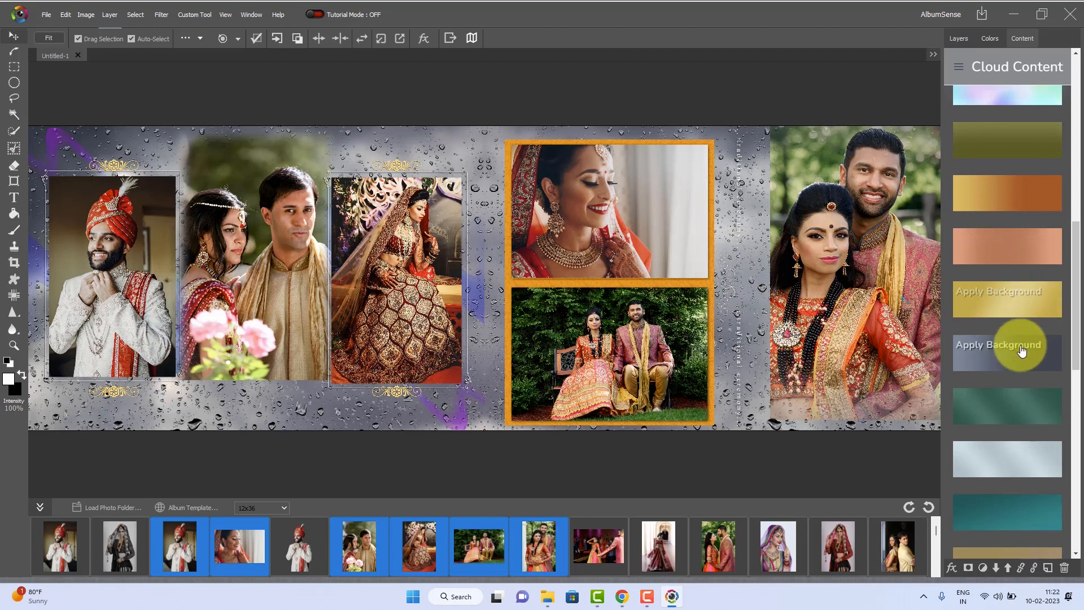
left_click(1017, 357)
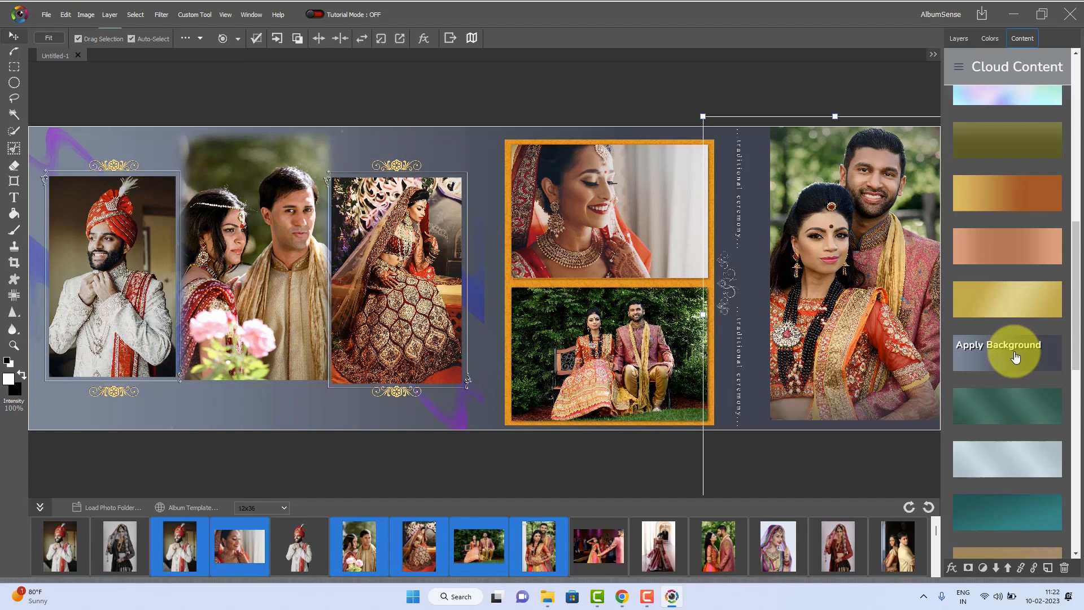
Replace the page background with the white-to-pink gradient, return to the content categories and deselect the photo
scroll(1009, 320, "down", 4)
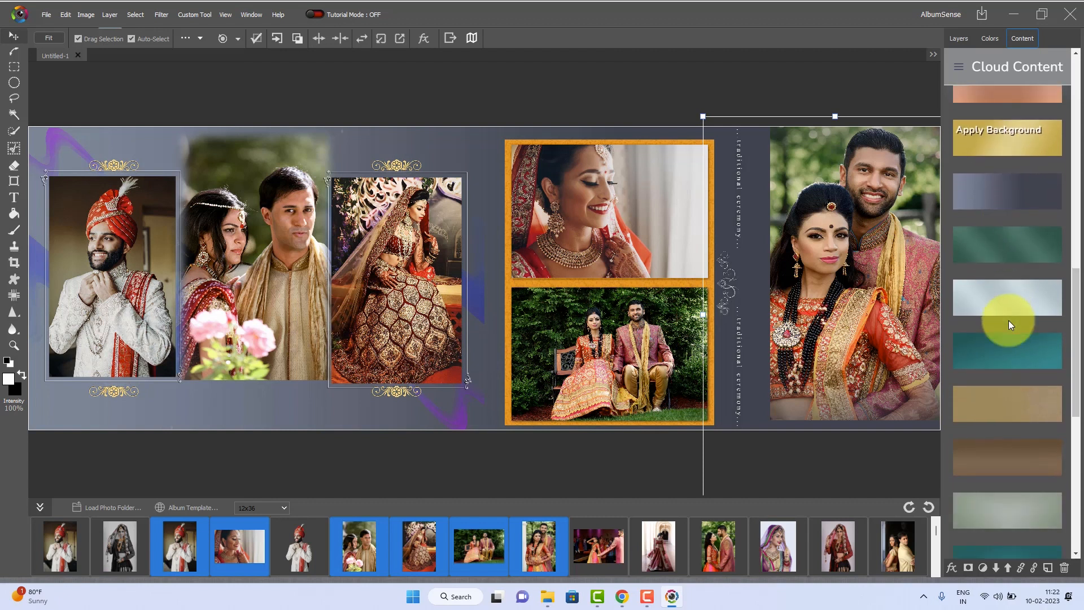
scroll(1009, 320, "down", 5)
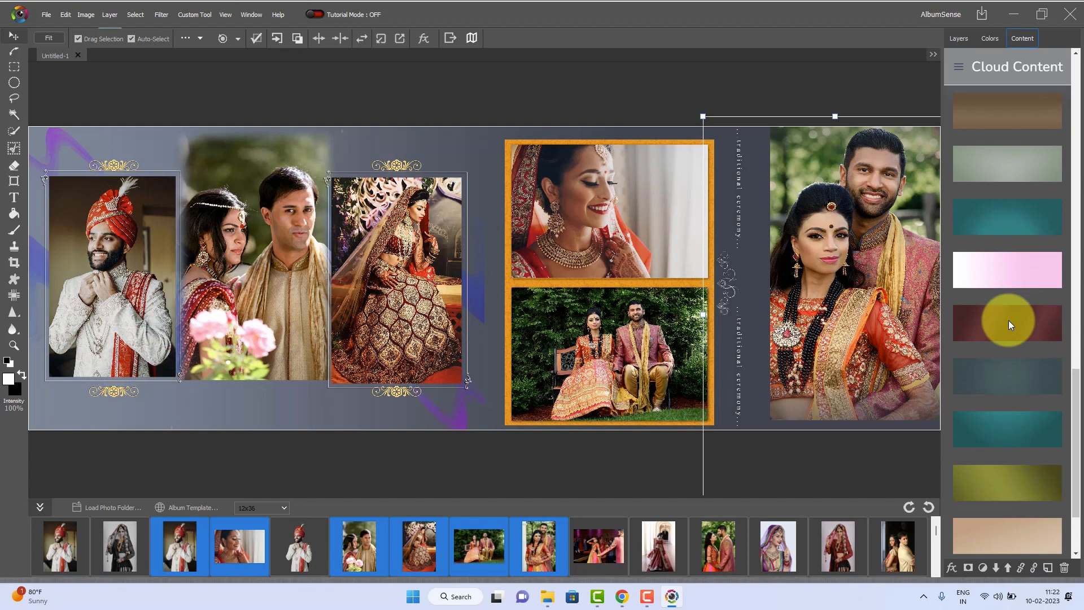
left_click(1011, 271)
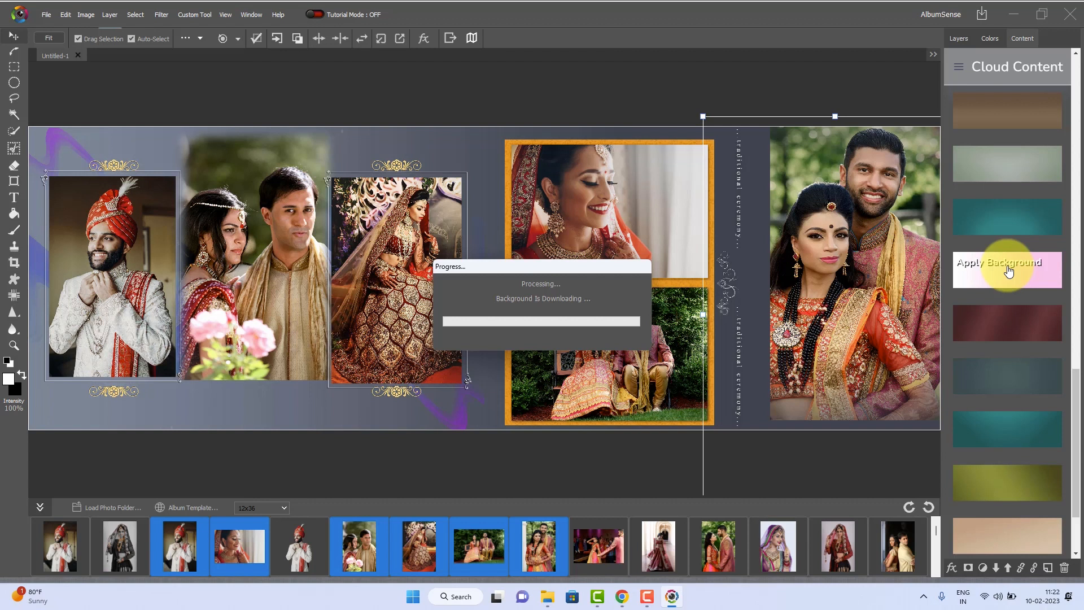
left_click(959, 72)
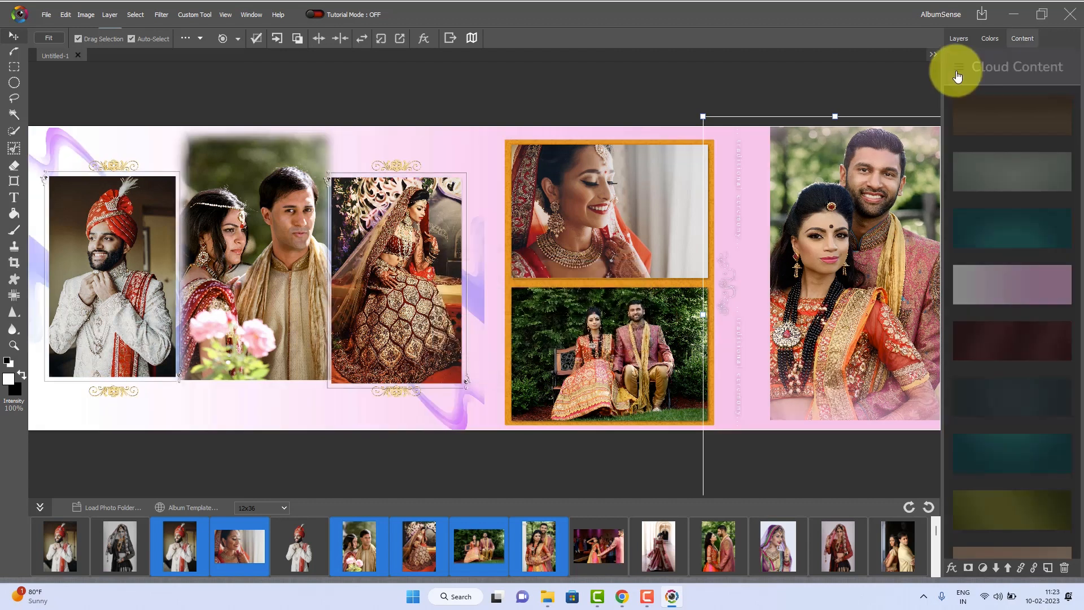
left_click(964, 115)
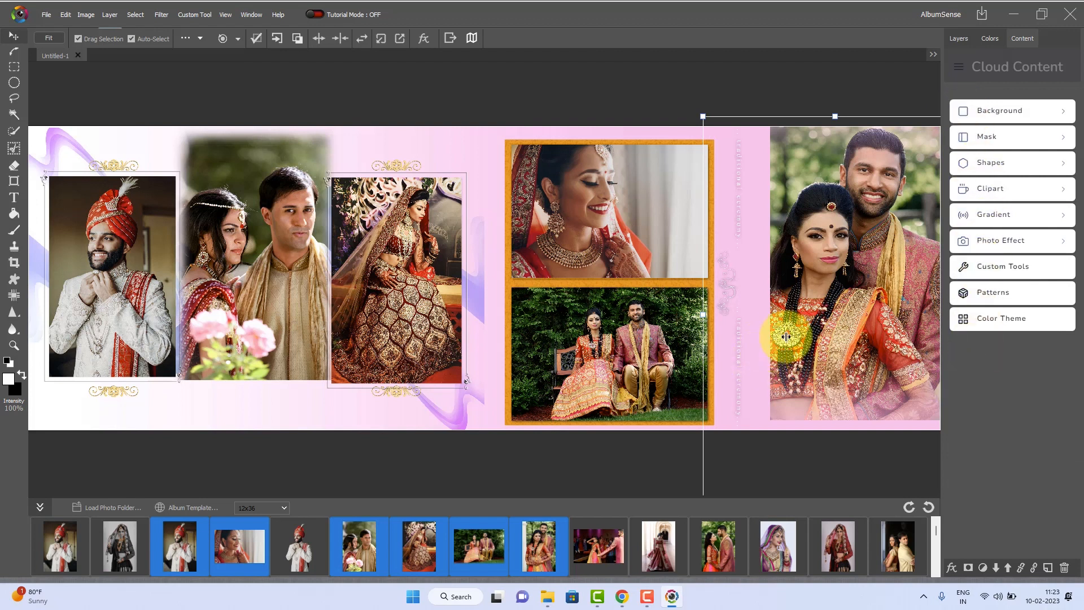
left_click(656, 88)
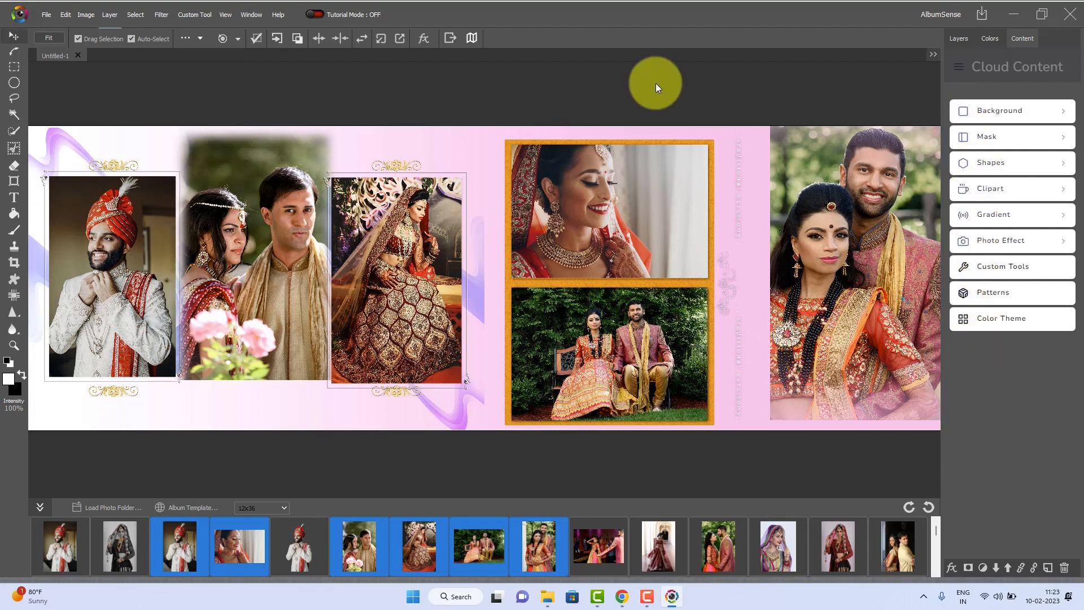
Save the album page as an Adobe Photoshop file named 001 in the 000 demo album folder
left_click(47, 15)
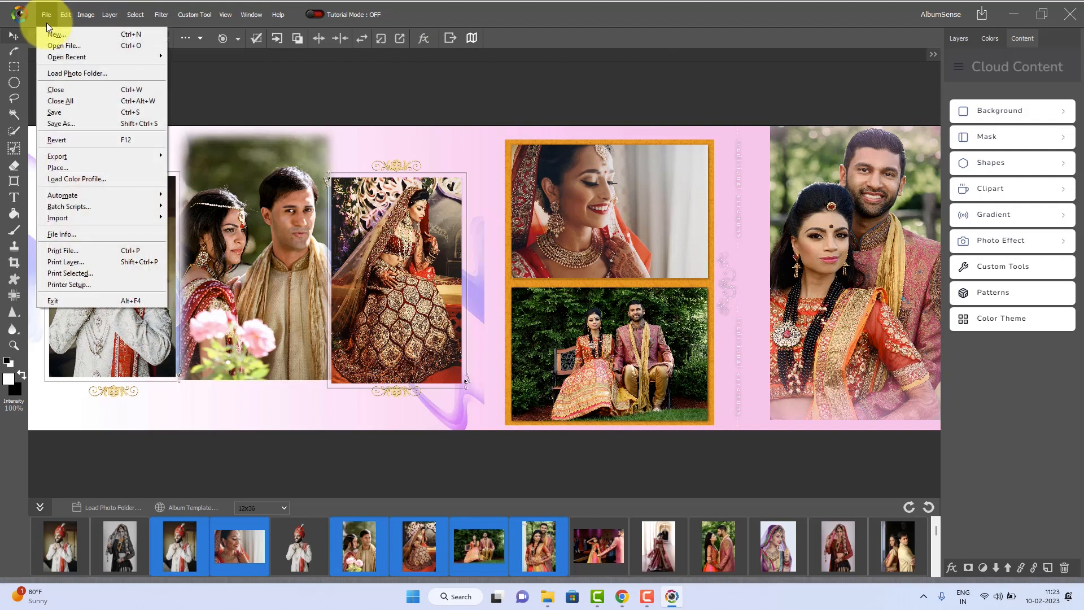
left_click(58, 115)
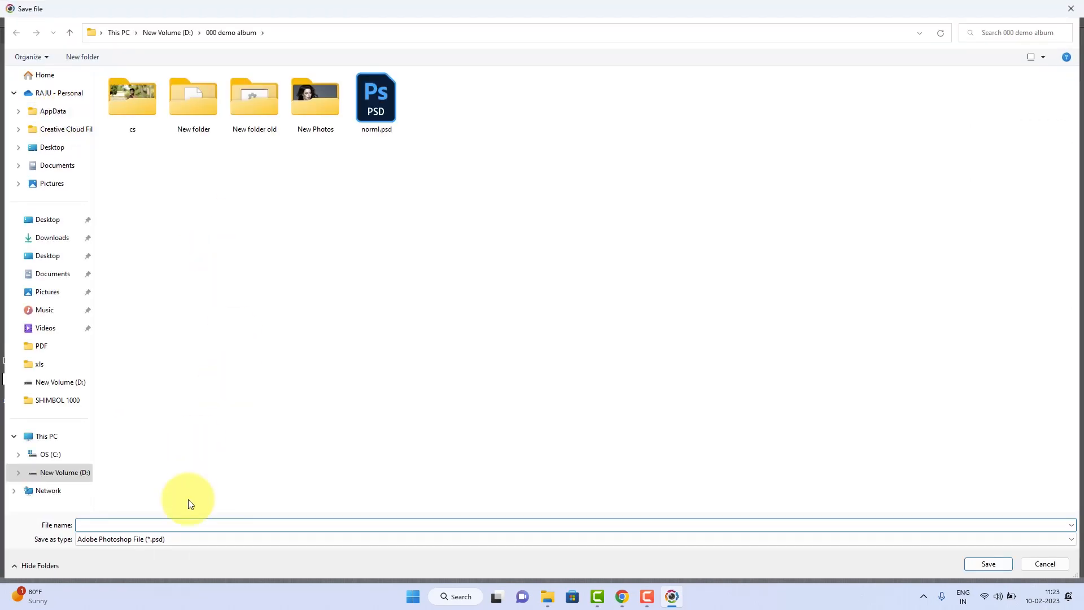
left_click(180, 539)
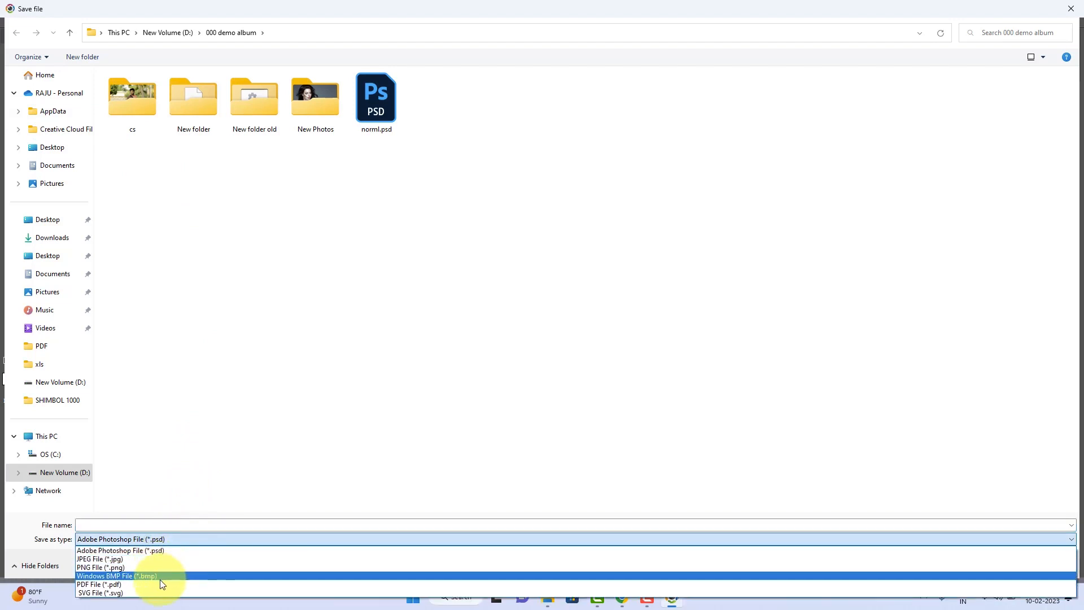
left_click(168, 551)
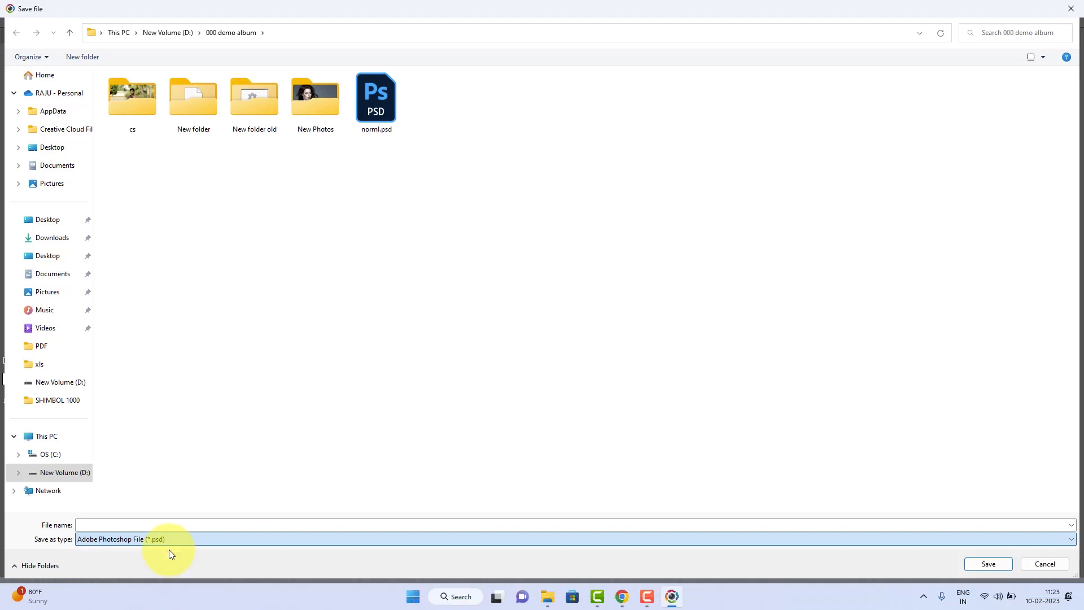
left_click(164, 524)
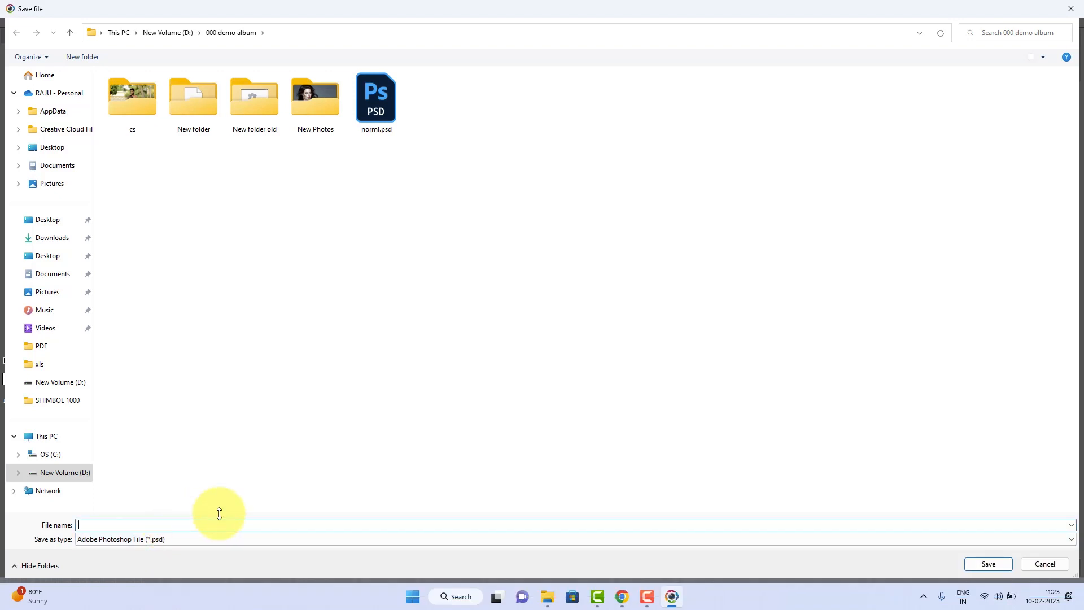
type("001")
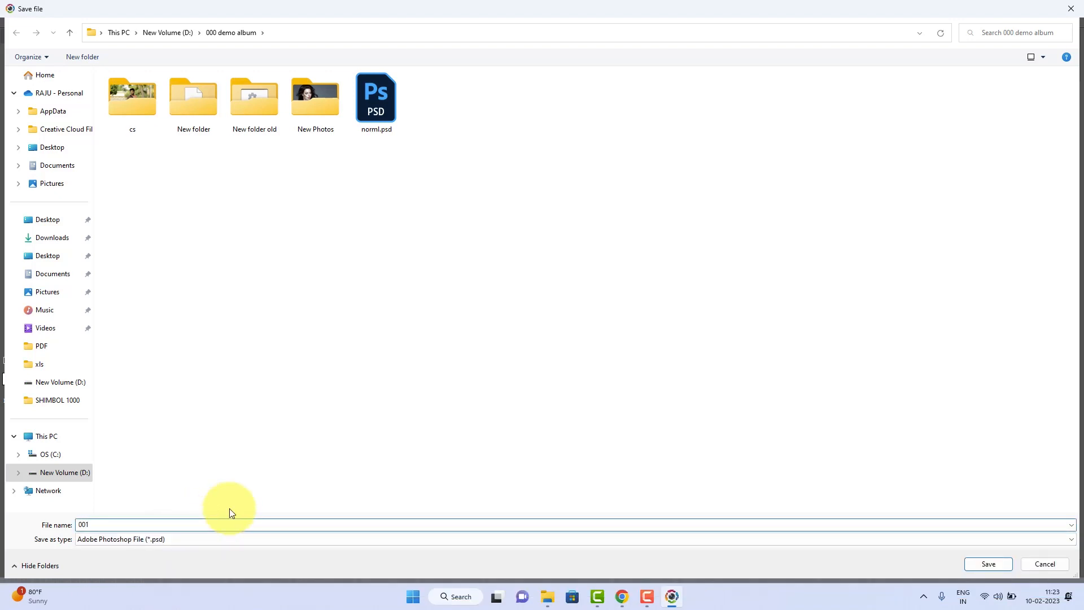
left_click(981, 564)
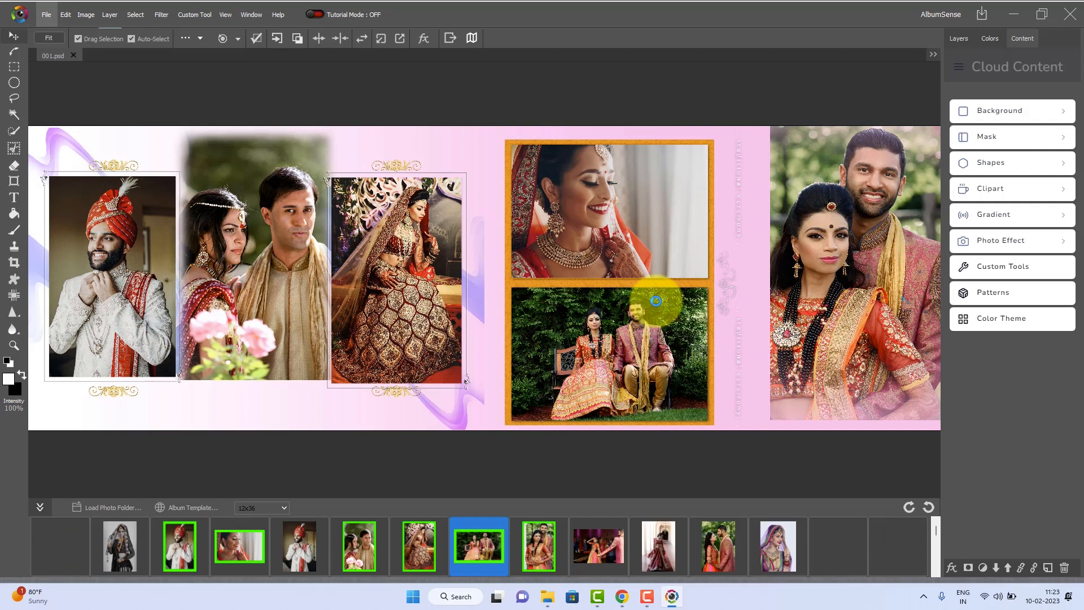
Start saving a JPEG copy of the page and create a destination folder named "final album" inside 000 demo album
left_click(46, 14)
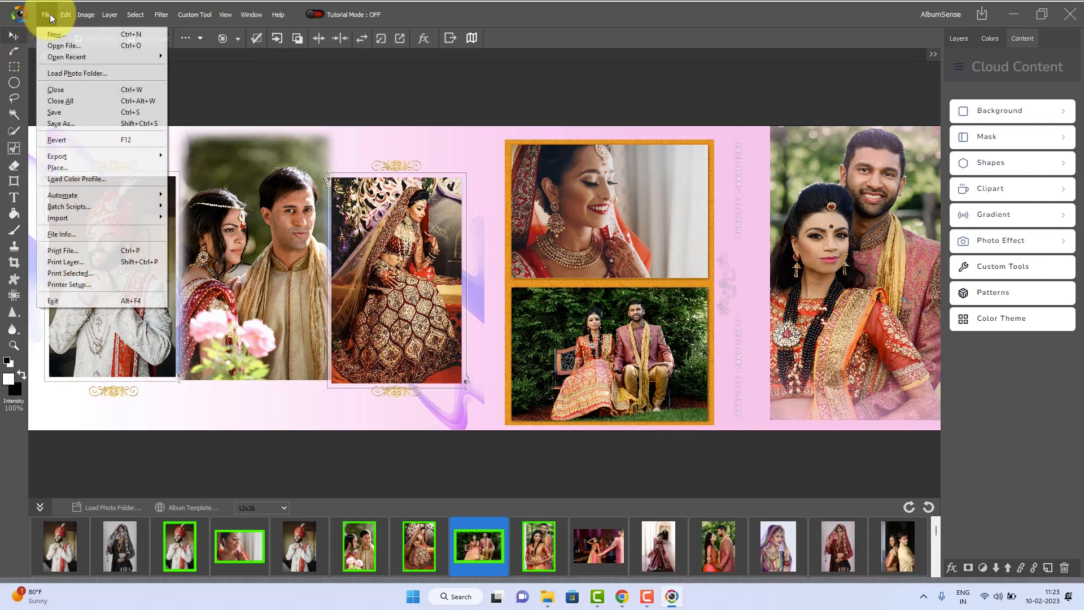
left_click(62, 123)
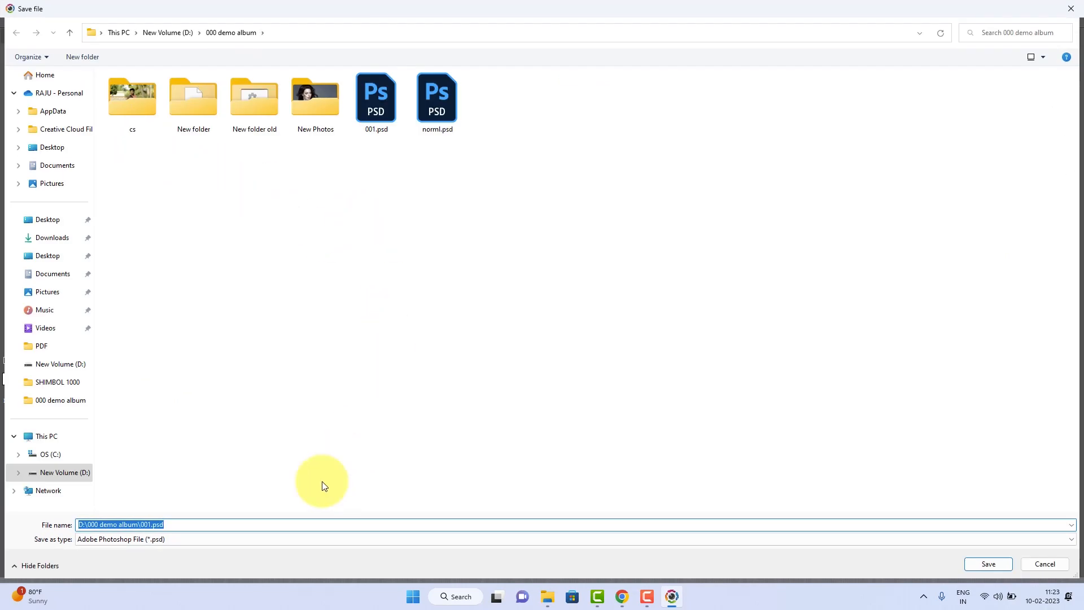
left_click(252, 541)
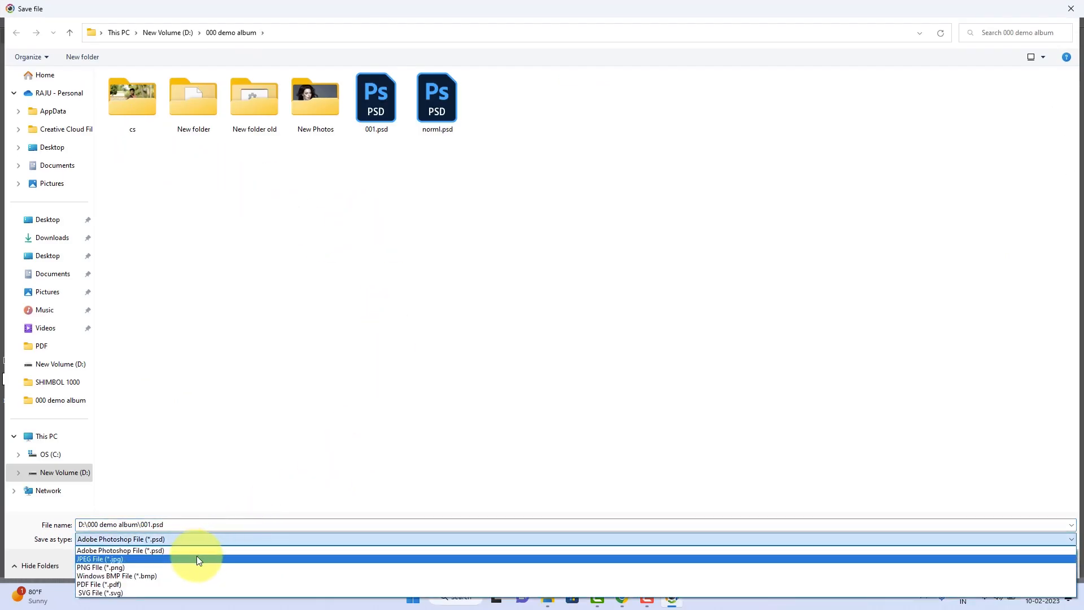
left_click(197, 556)
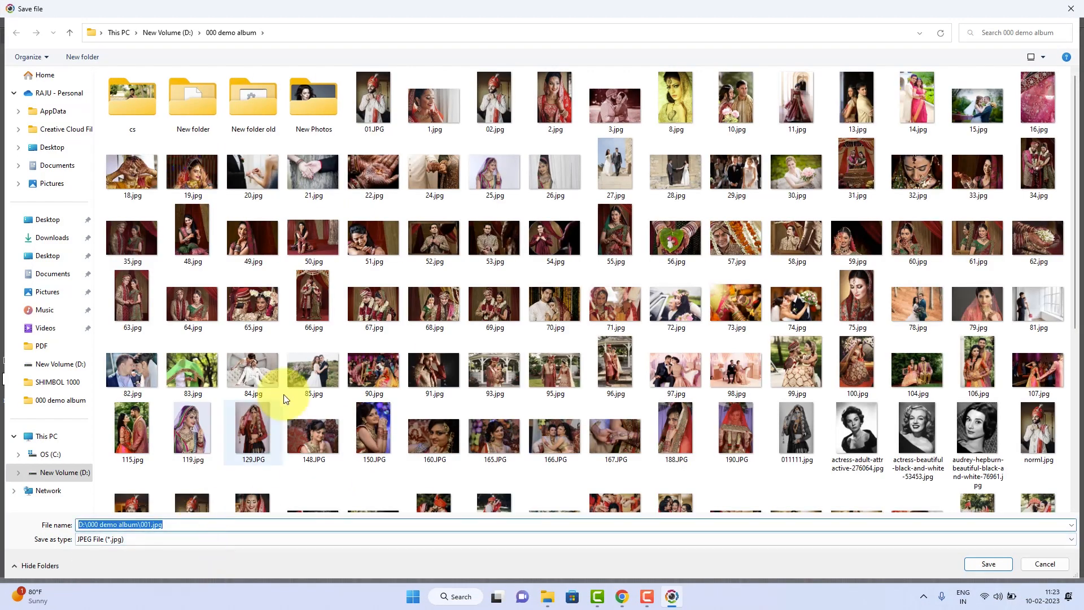
left_click(80, 56)
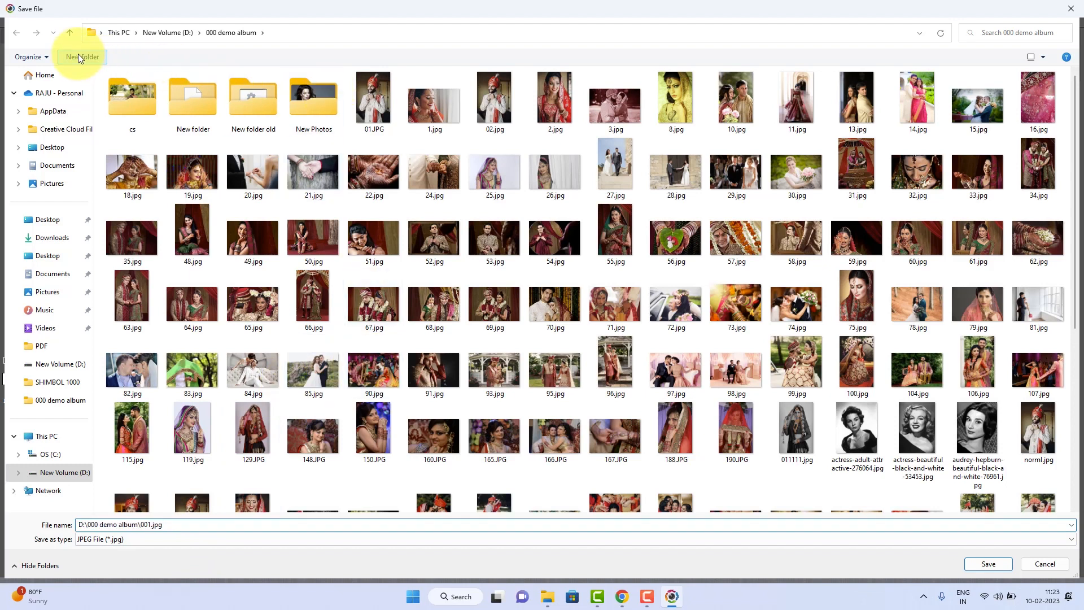
type("final album")
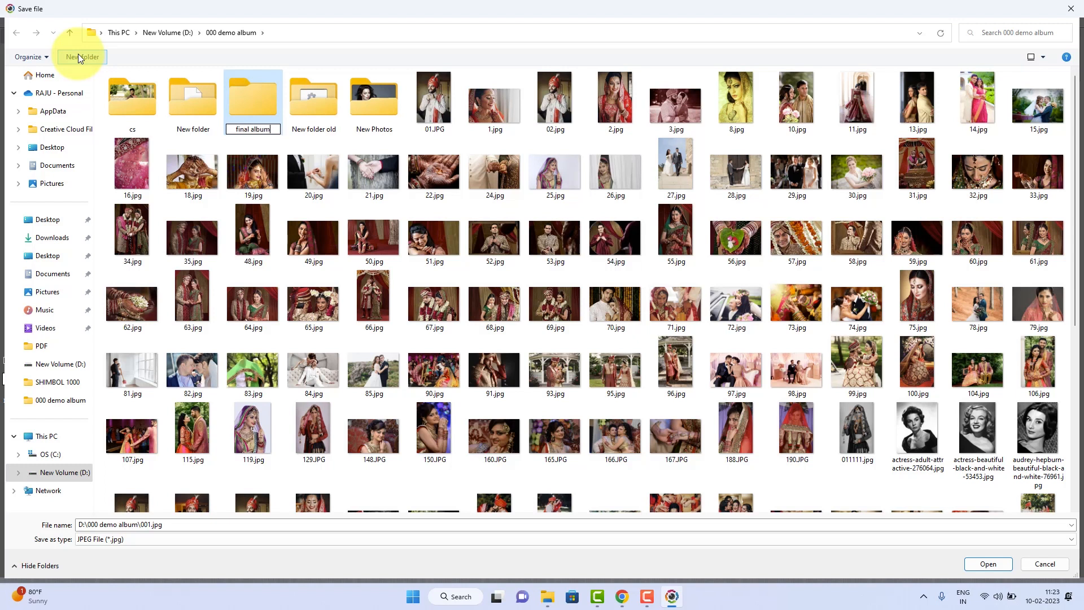
key("Return")
key("Return")
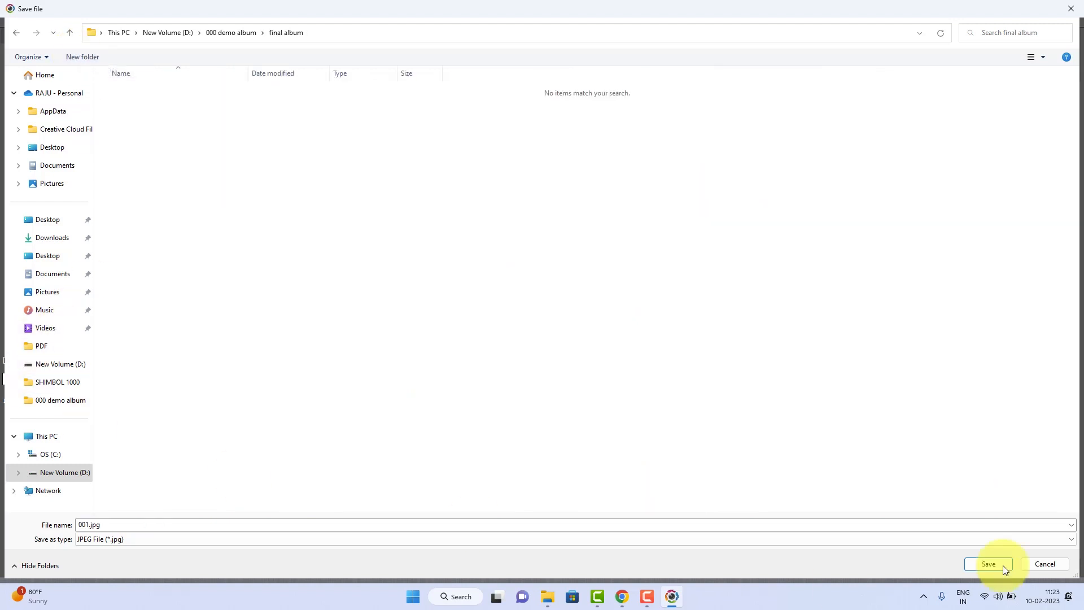
Save the copy as 001.jpg in the final album folder with JPEG quality 12 (Maximum) and Baseline ('Standard') format
left_click(988, 564)
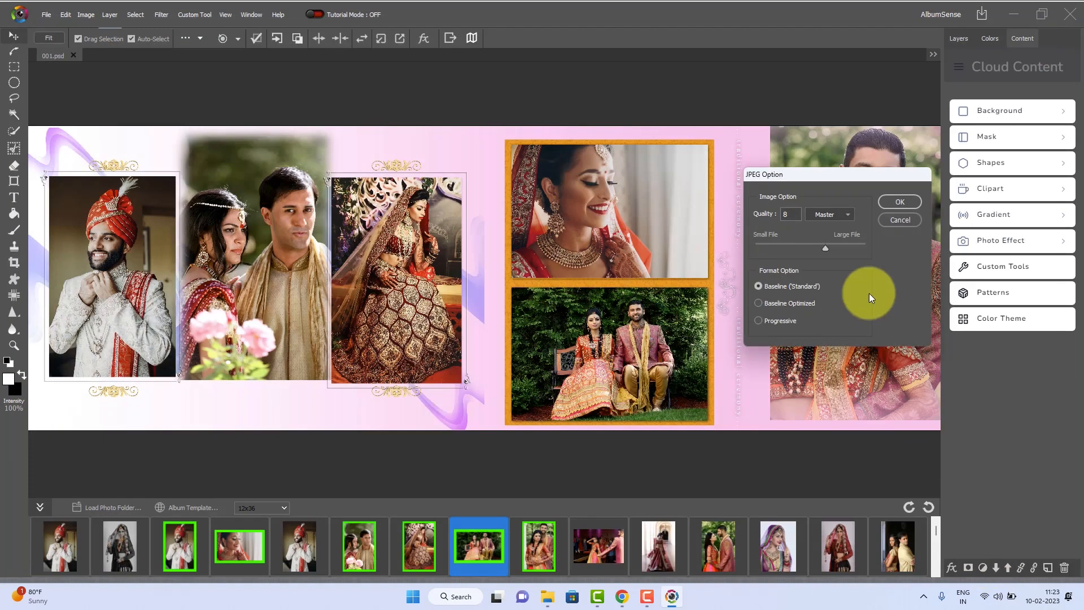
left_click_drag(846, 178, 543, 171)
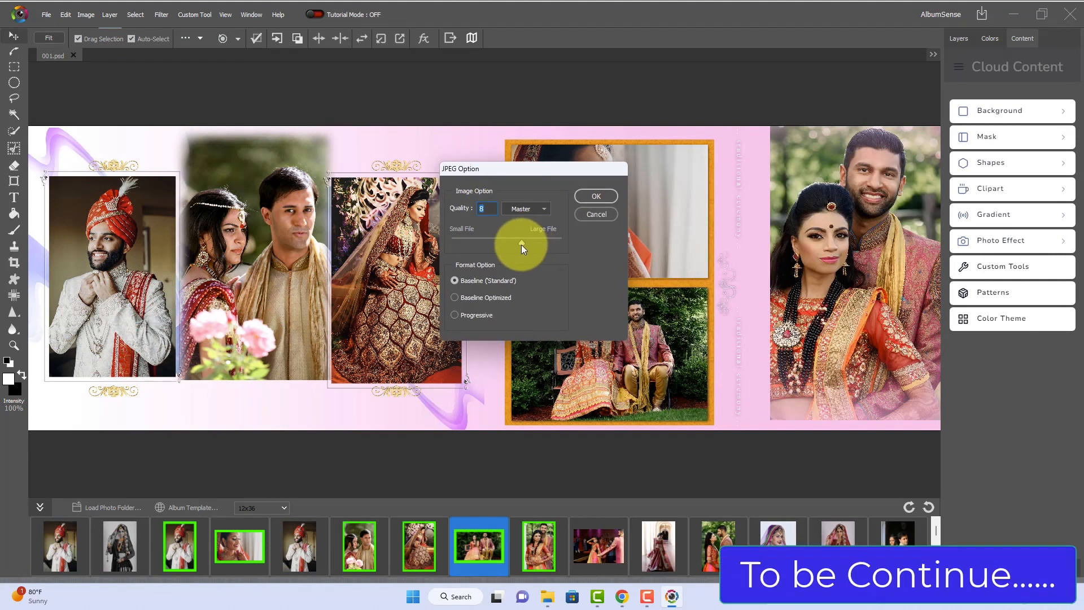
left_click_drag(522, 243, 586, 249)
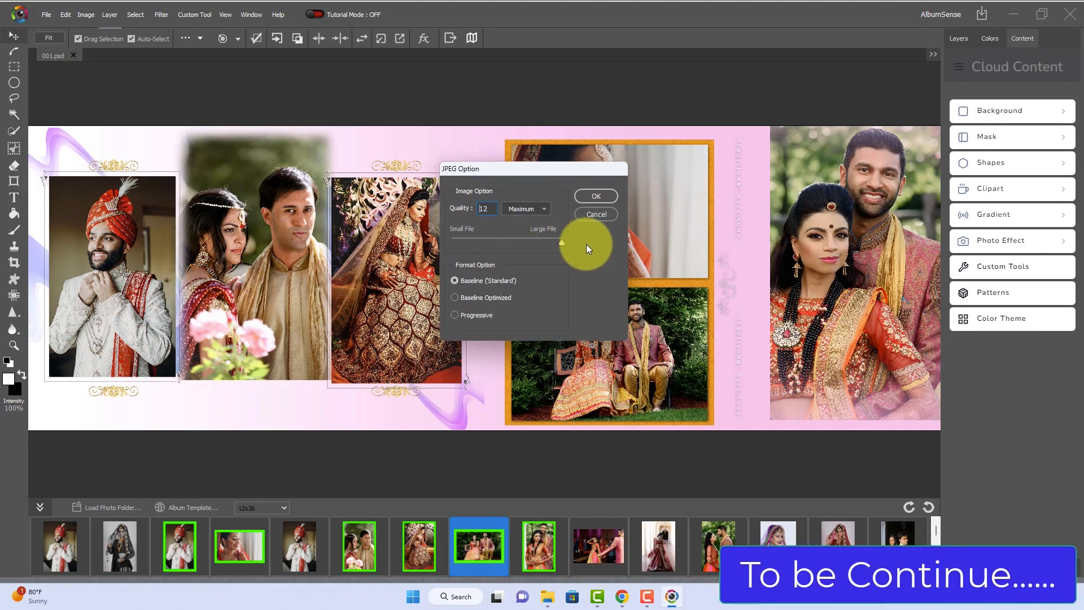
left_click(590, 193)
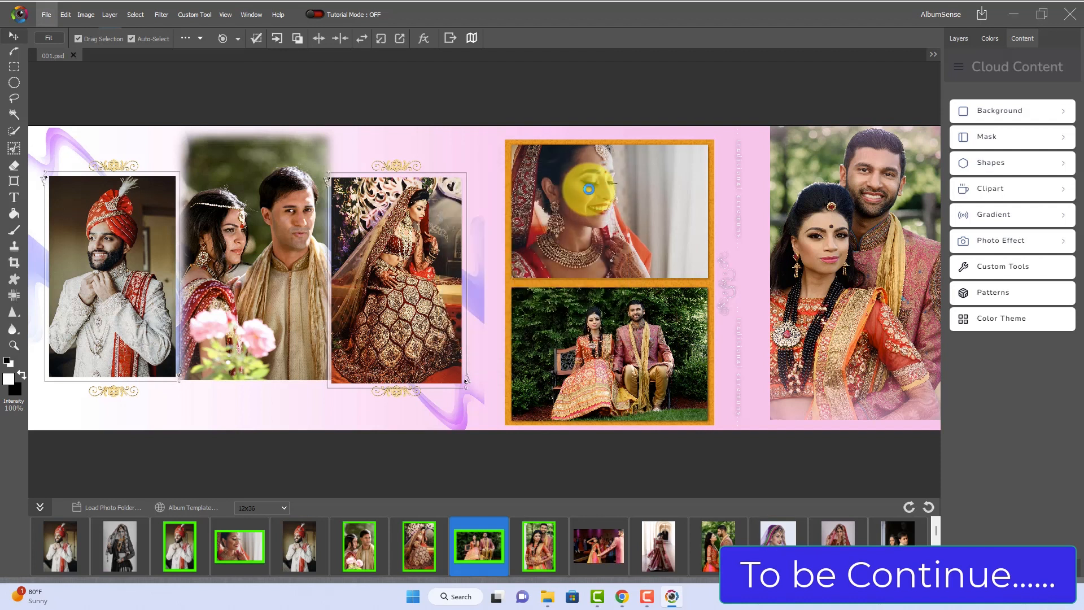